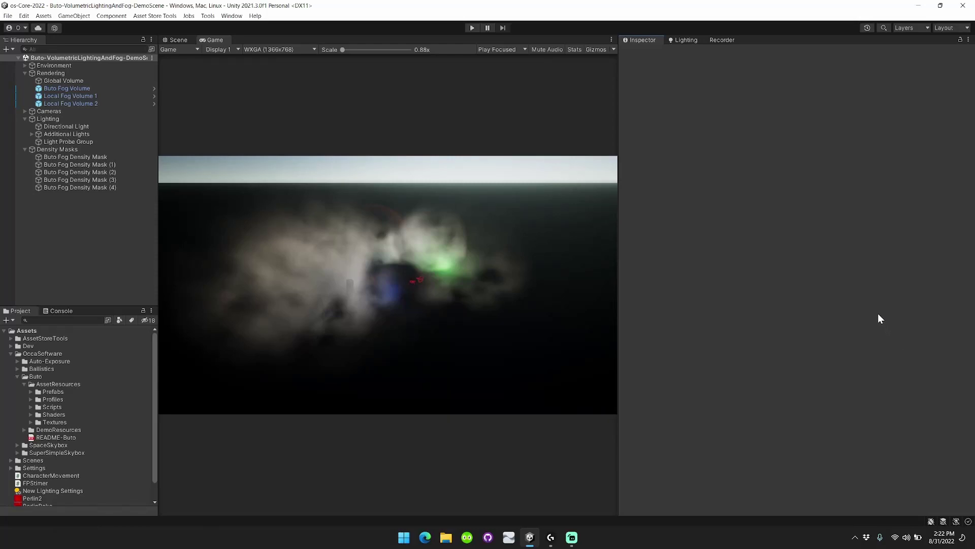
Enlarge the Game view and enter Play mode to run the Buto fog demo scene
drag(618, 249, 711, 250)
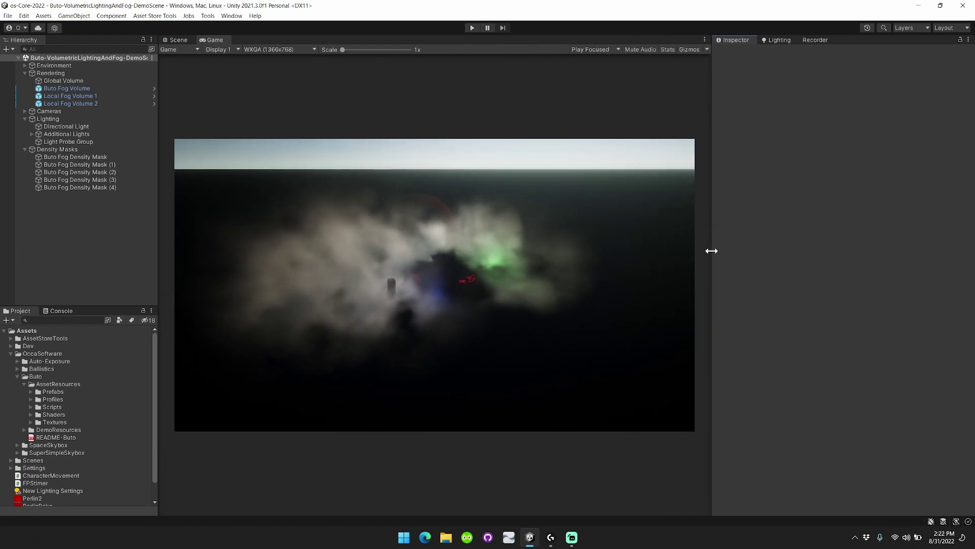
drag(712, 251, 719, 251)
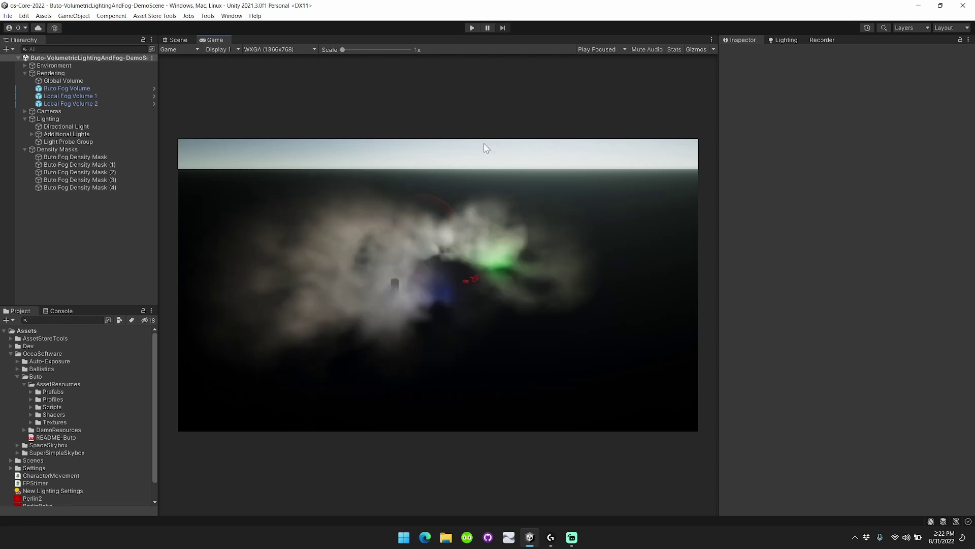
click(471, 28)
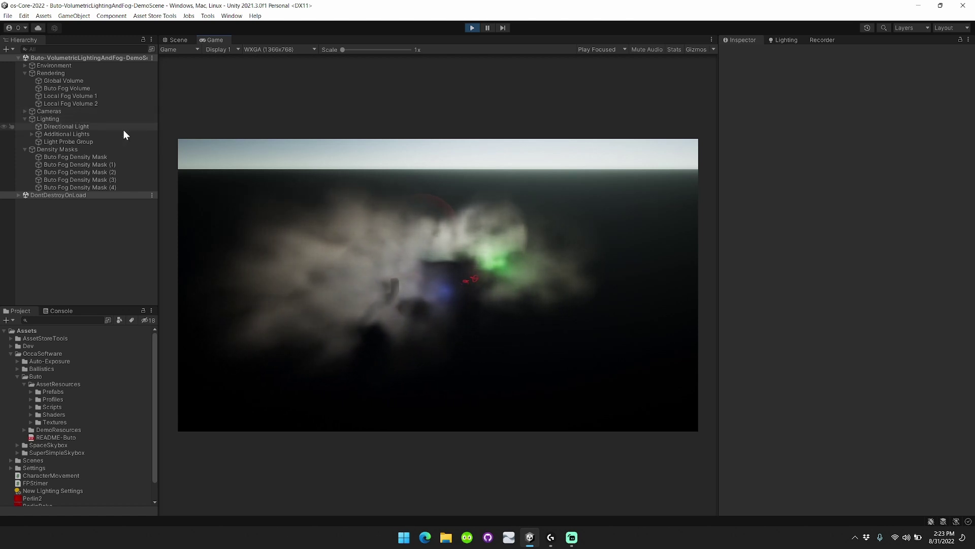
Select Buto Fog Volume, widen the Inspector, and list the Volume Noise Source Type options
click(103, 88)
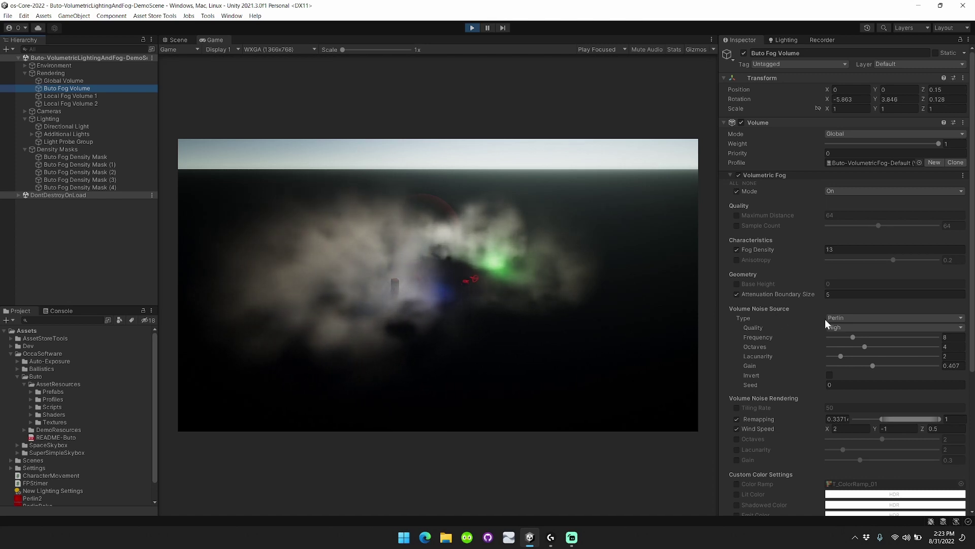
mouse_move(718, 312)
mouse_down()
mouse_move(699, 313)
mouse_move(706, 318)
mouse_up()
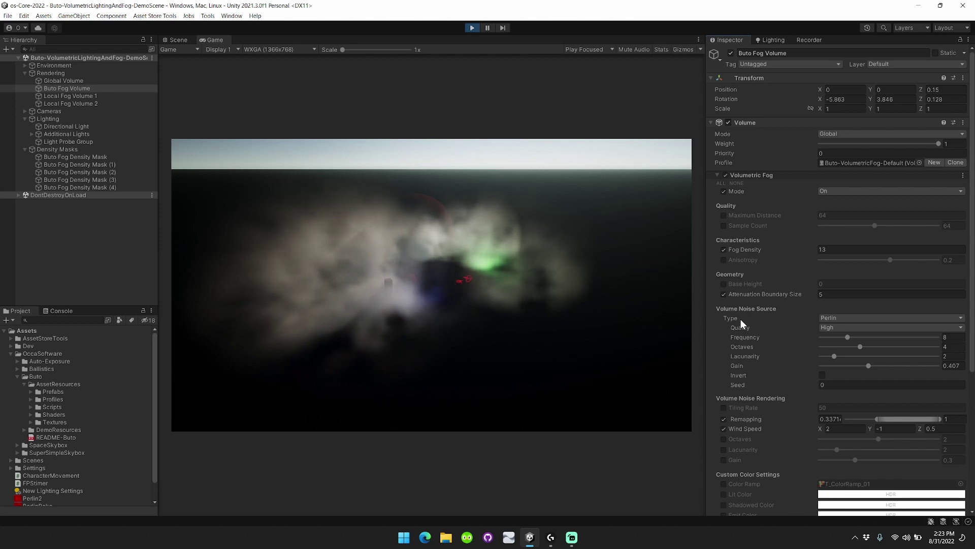
click(855, 319)
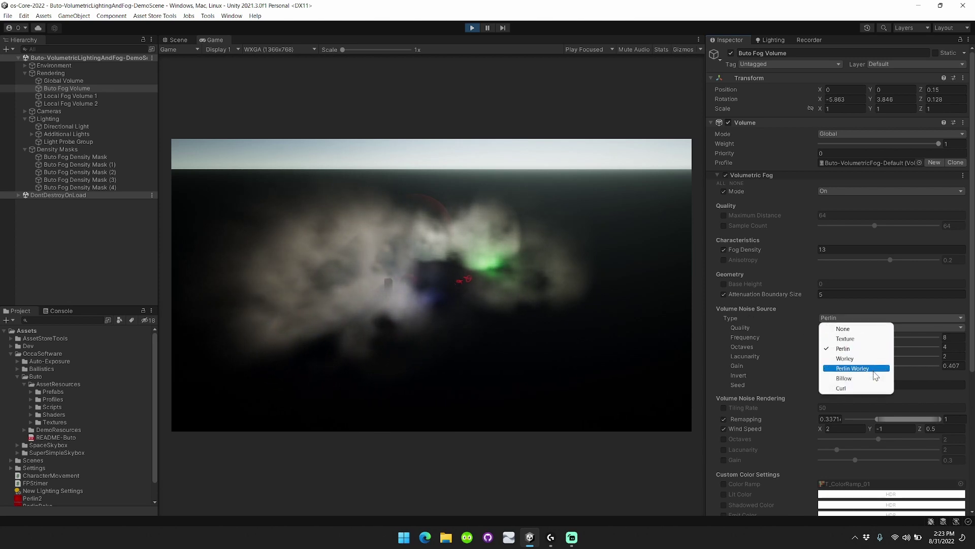
Change the fog's Volume Noise Source Type to Texture
click(877, 330)
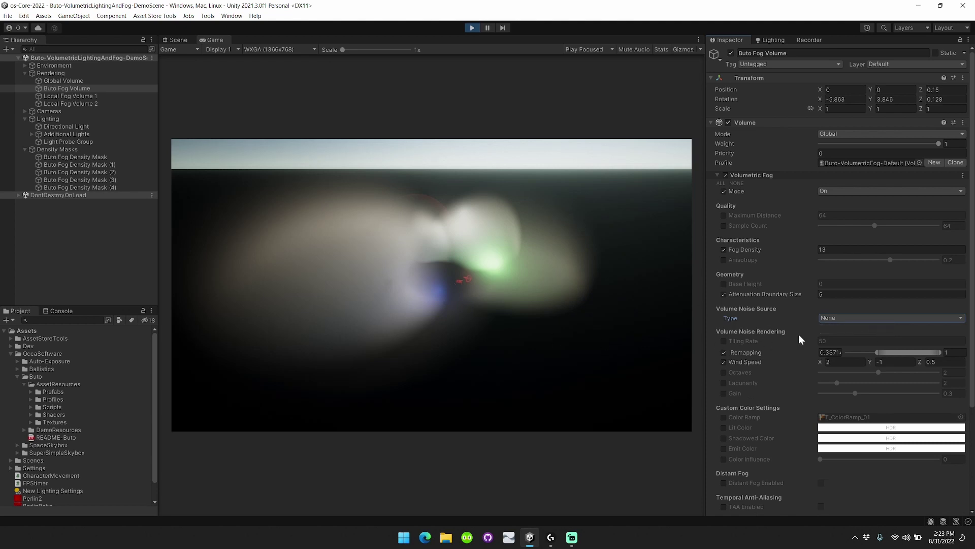
click(864, 317)
click(867, 333)
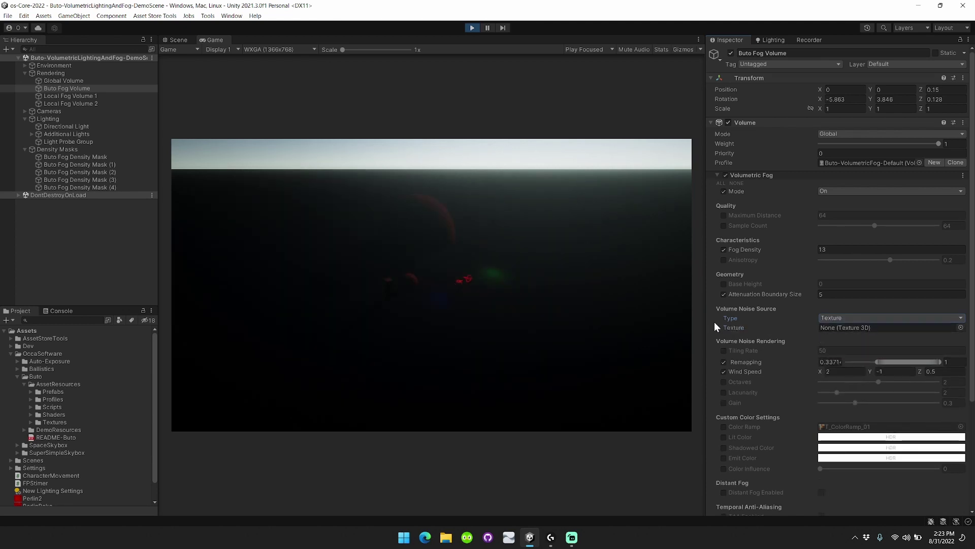
Assign Billow-1-64px from Textures > VolumetricNoise > Billow to the noise Texture field
click(32, 420)
click(31, 422)
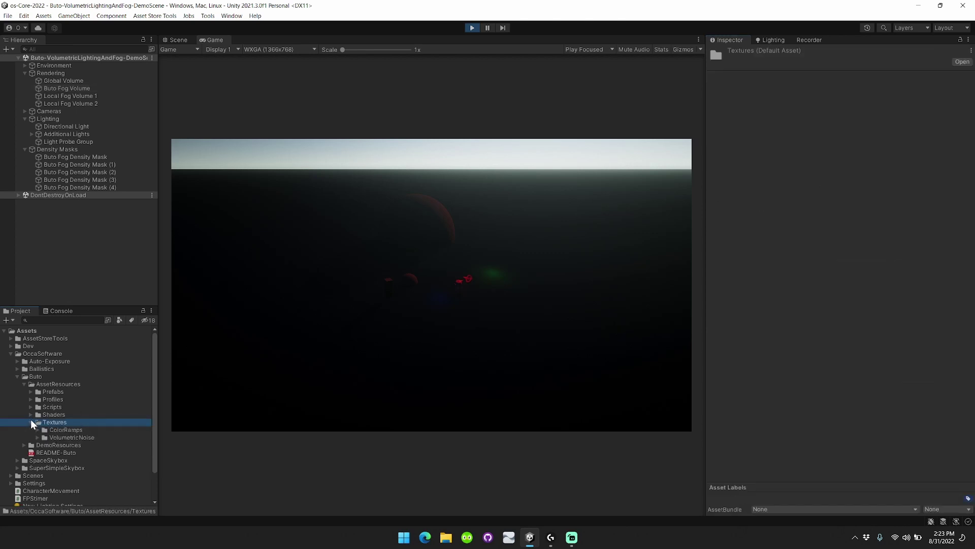
click(37, 437)
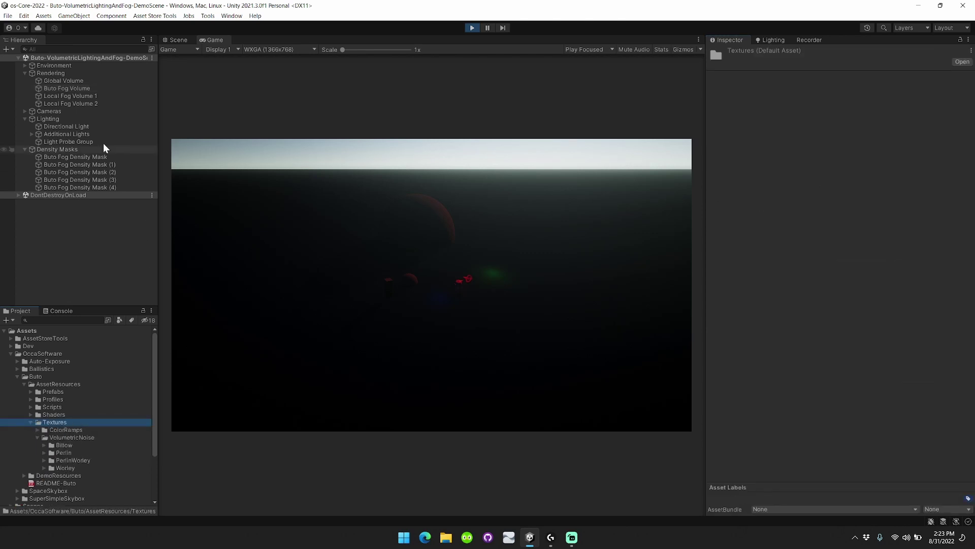
click(90, 89)
click(43, 445)
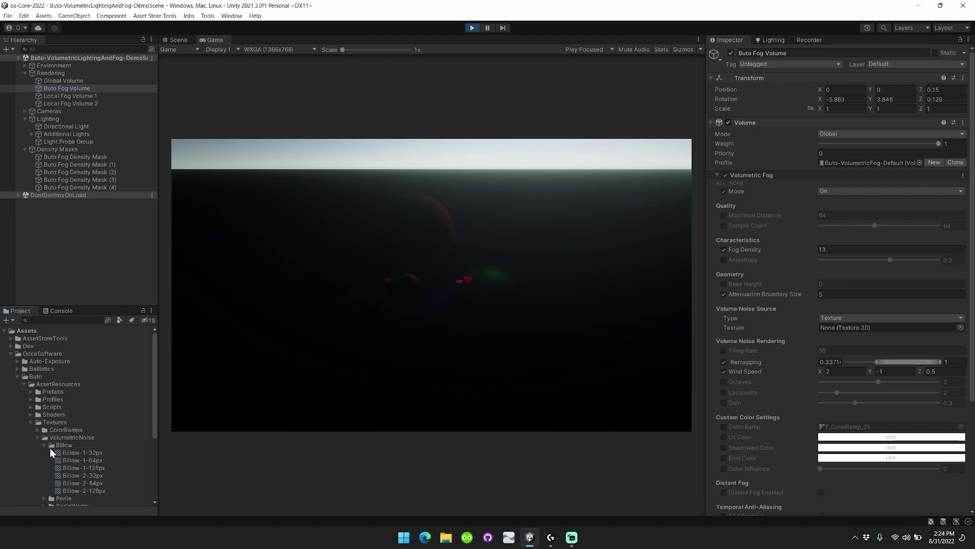
drag(99, 460, 851, 328)
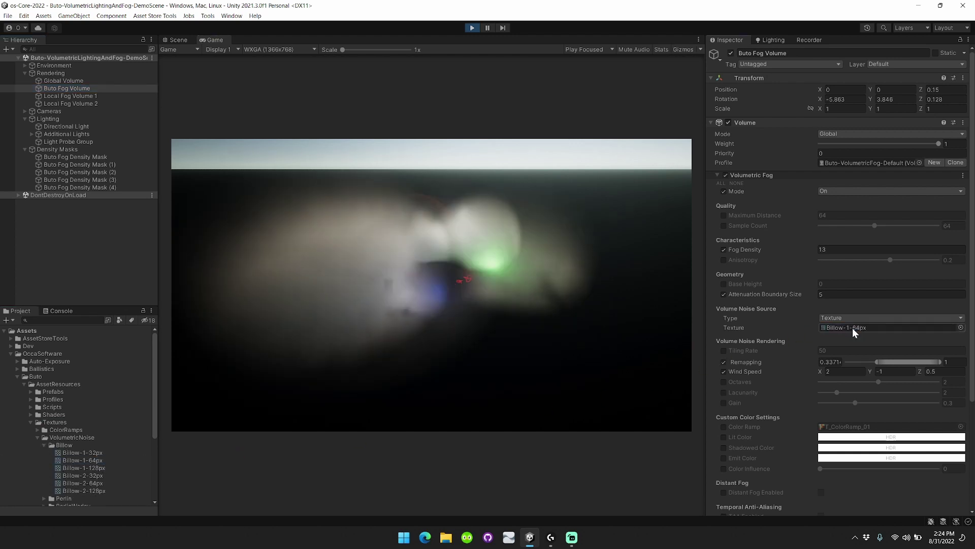
click(908, 318)
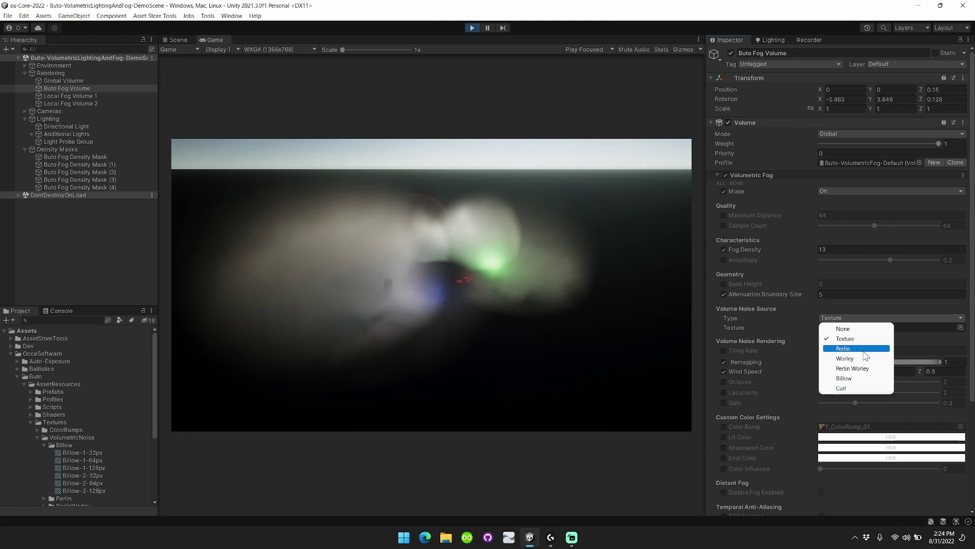
Preview Perlin, Worley, Perlin Worley, Billow and Curl fog noise, ending on Perlin
click(864, 349)
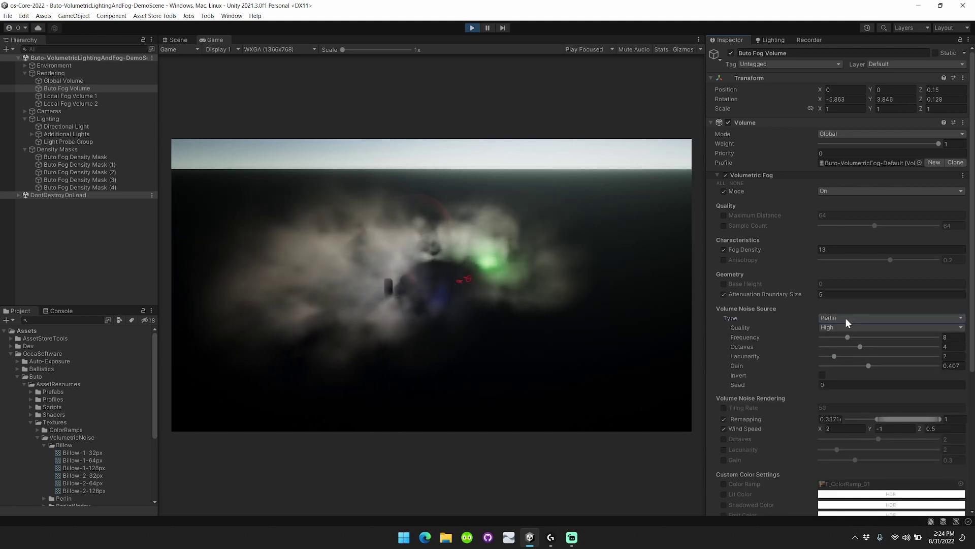
click(845, 318)
click(845, 358)
click(855, 315)
click(857, 367)
click(849, 319)
click(854, 379)
click(858, 315)
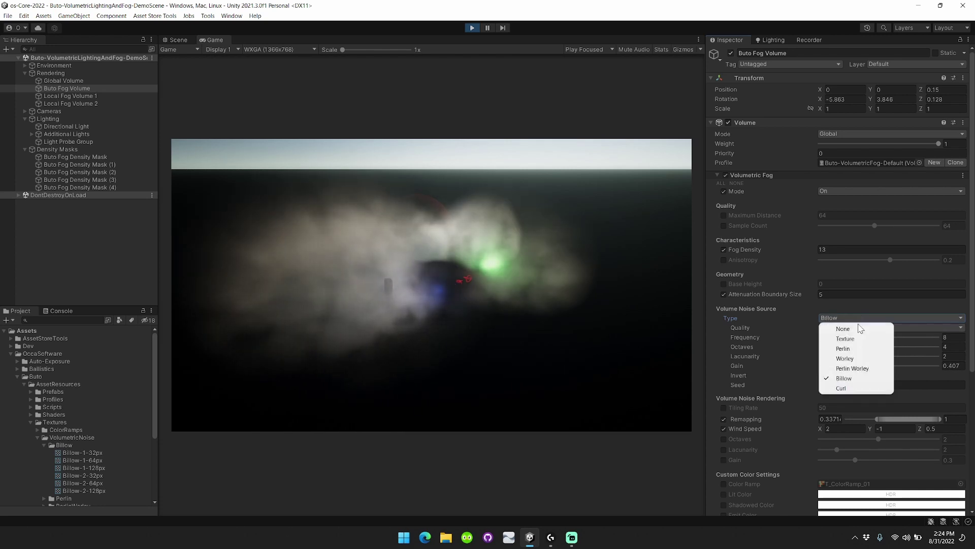
click(852, 389)
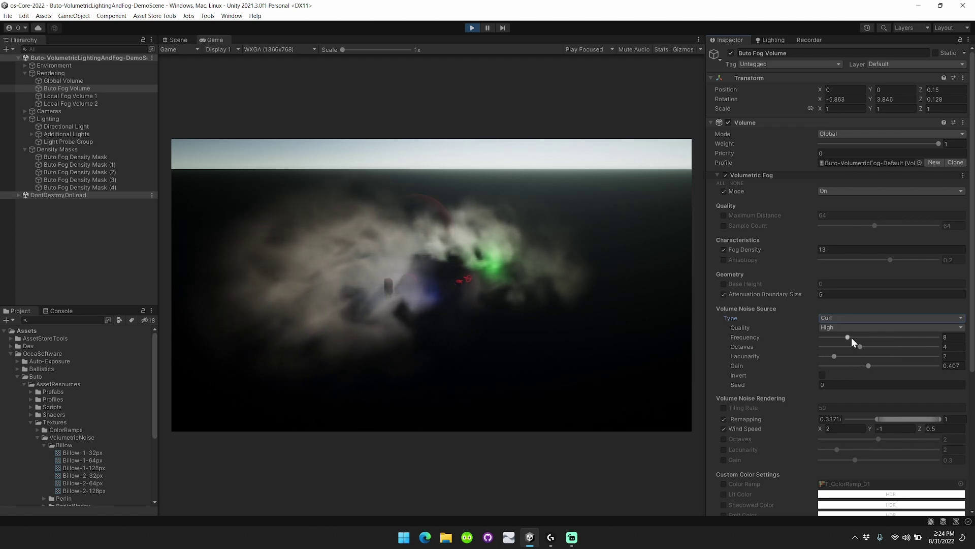
click(846, 317)
click(856, 348)
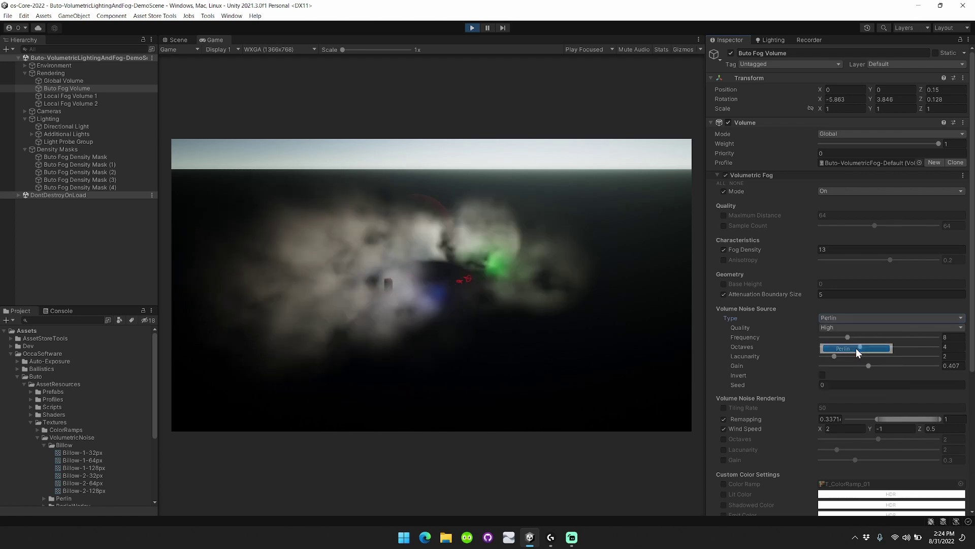
Set the Perlin noise Frequency to 4 and Gain to about 0.226
mouse_move(845, 337)
mouse_down()
mouse_move(827, 339)
mouse_move(877, 337)
mouse_move(818, 339)
mouse_move(829, 339)
mouse_up()
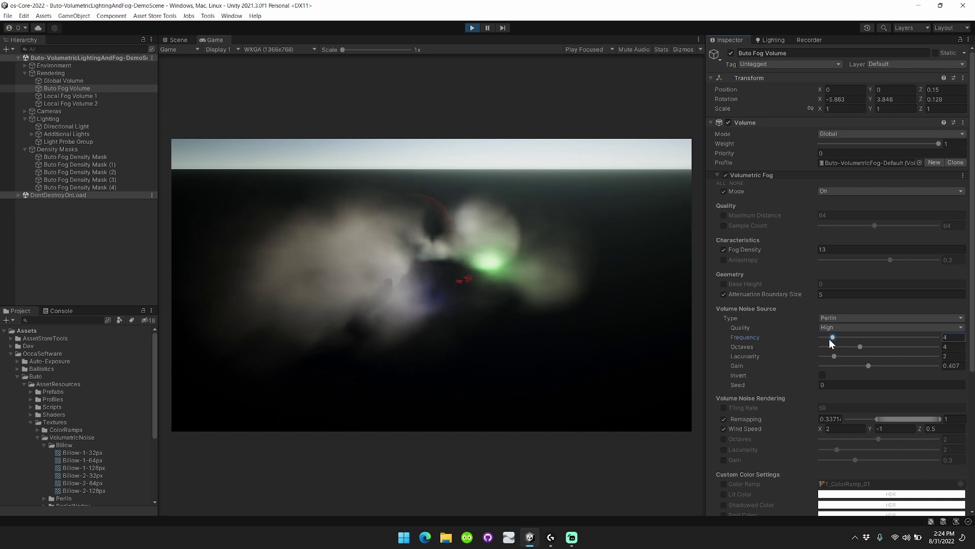
click(859, 347)
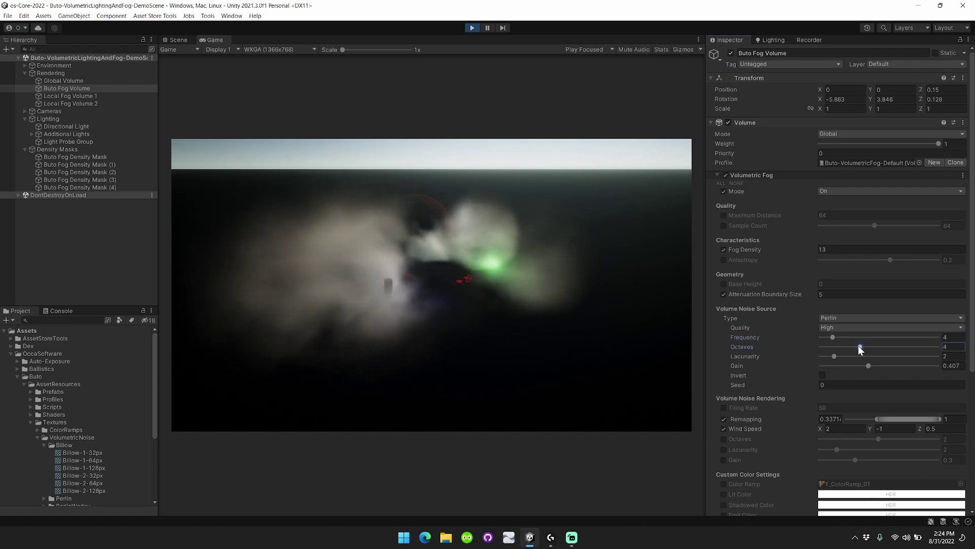
drag(837, 355, 898, 365)
Invert the noise pattern and switch the noise Type to Worley
click(821, 375)
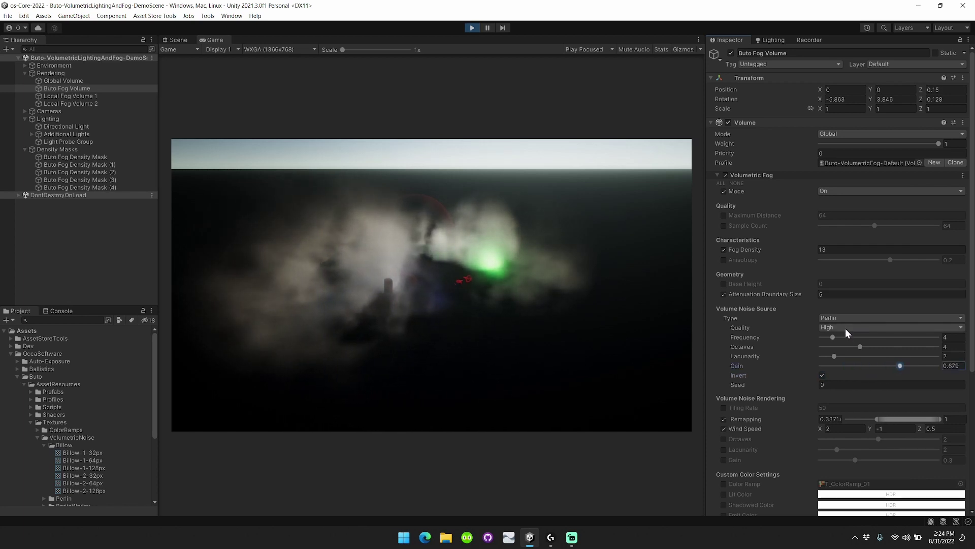
click(867, 317)
click(867, 357)
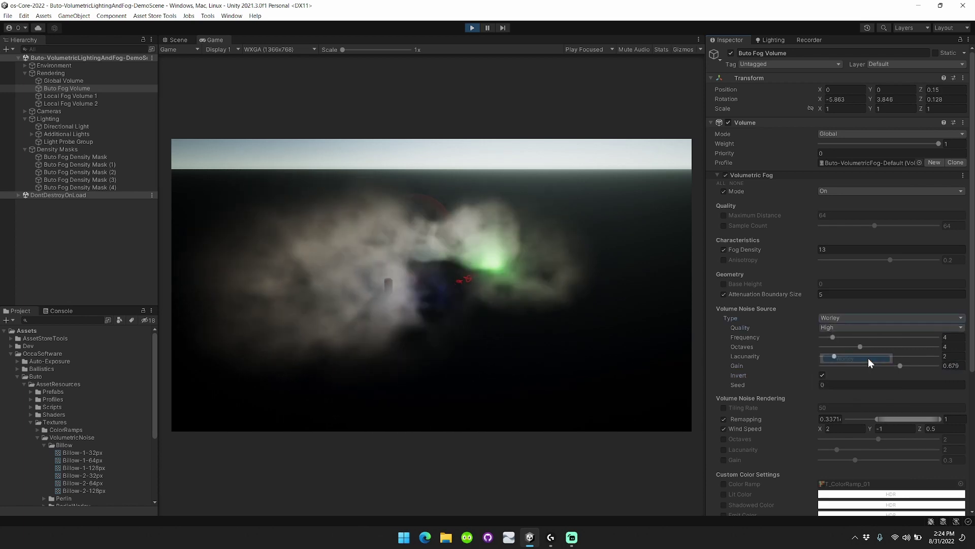
Try Frequency 6 then return to 4, turn Invert off, and raise the Seed
mouse_move(832, 336)
mouse_down()
mouse_move(841, 337)
mouse_move(832, 338)
mouse_up()
click(823, 376)
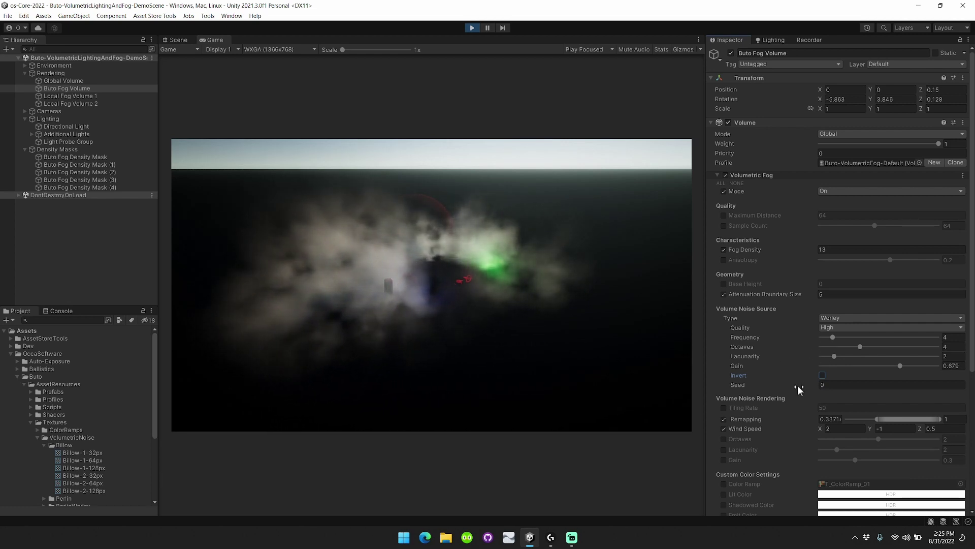
drag(797, 383, 811, 386)
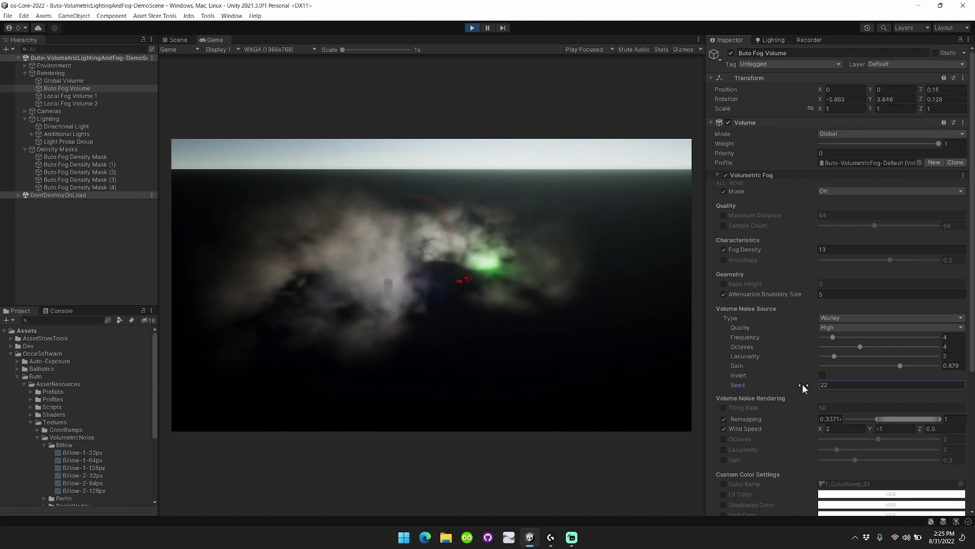
click(826, 385)
Reset Seed to 0, then compare Low, Medium and High noise quality before choosing Ultra
text(0)
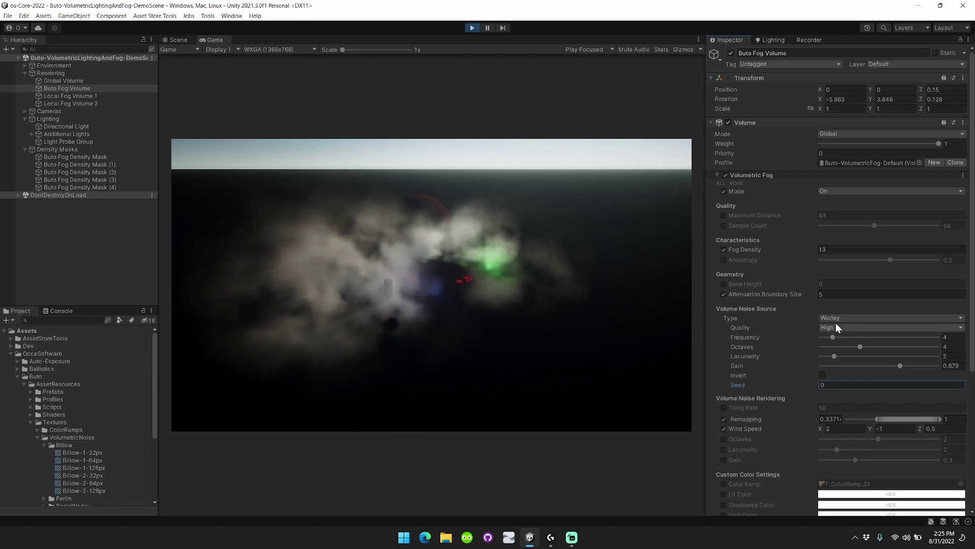
click(839, 327)
click(849, 337)
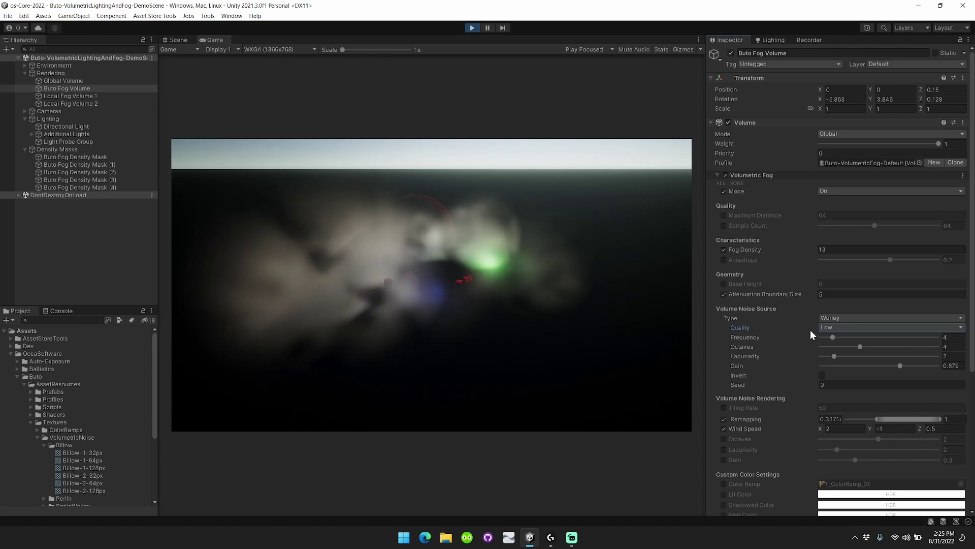
click(841, 330)
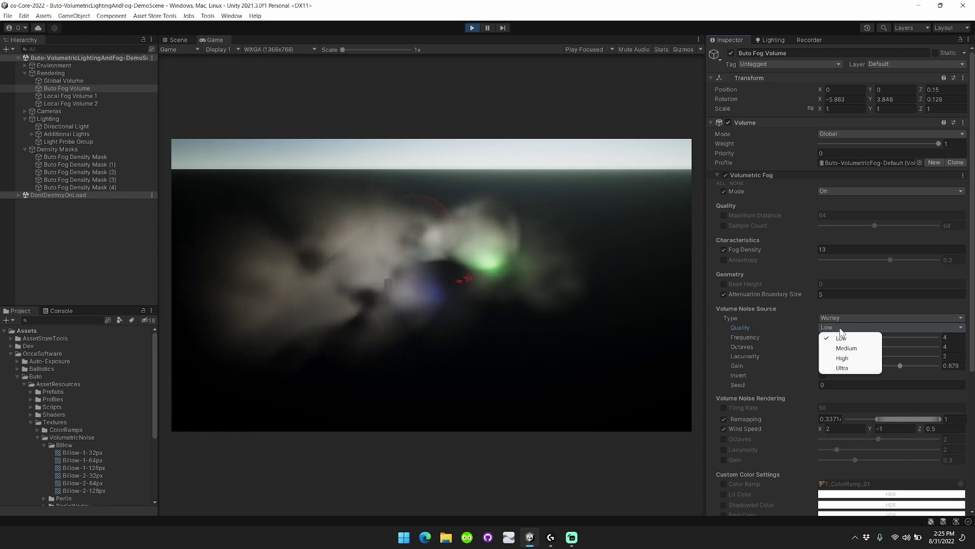
click(864, 350)
click(848, 328)
click(853, 358)
click(853, 330)
click(847, 368)
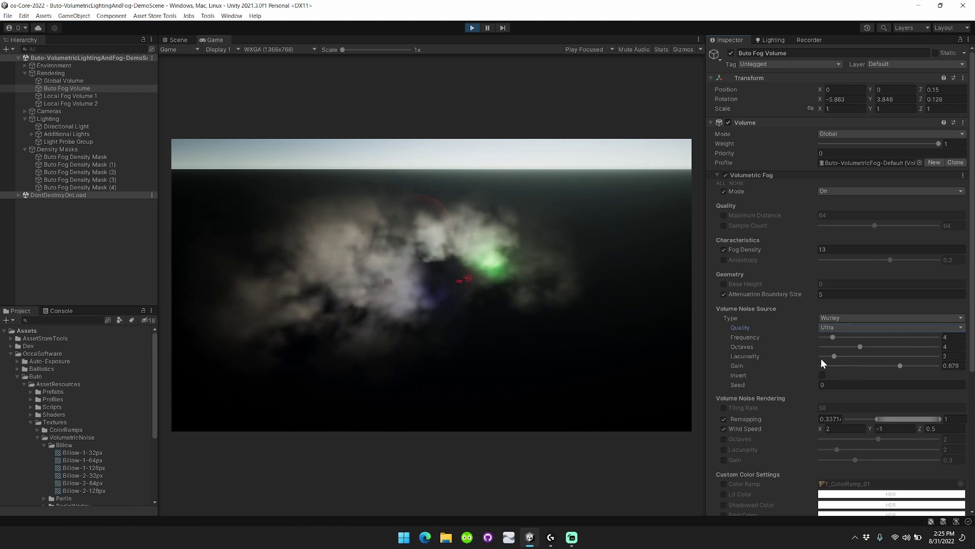
Lower the noise Gain to 0.289 and set Frequency to 6
mouse_move(832, 337)
mouse_down()
mouse_move(843, 338)
mouse_move(833, 337)
mouse_move(835, 347)
mouse_up()
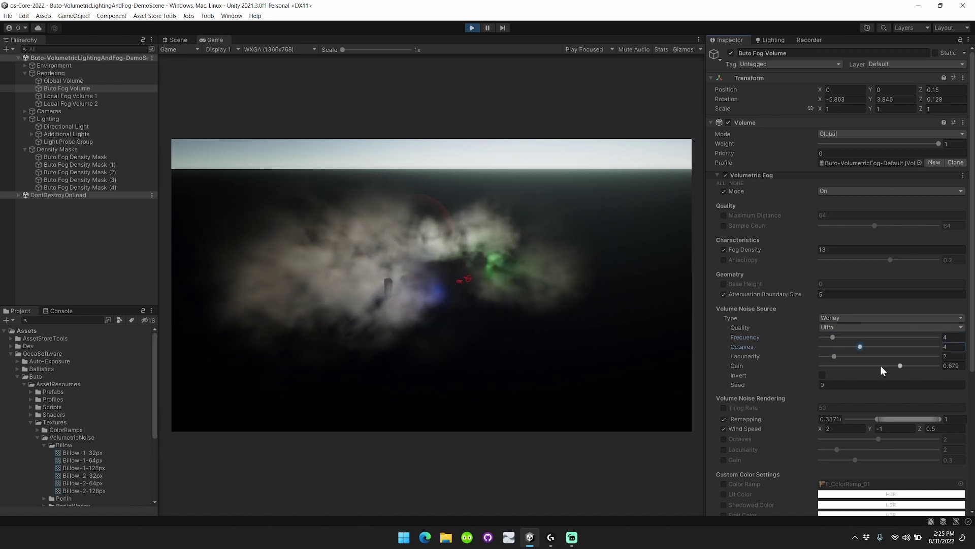
drag(884, 365, 853, 366)
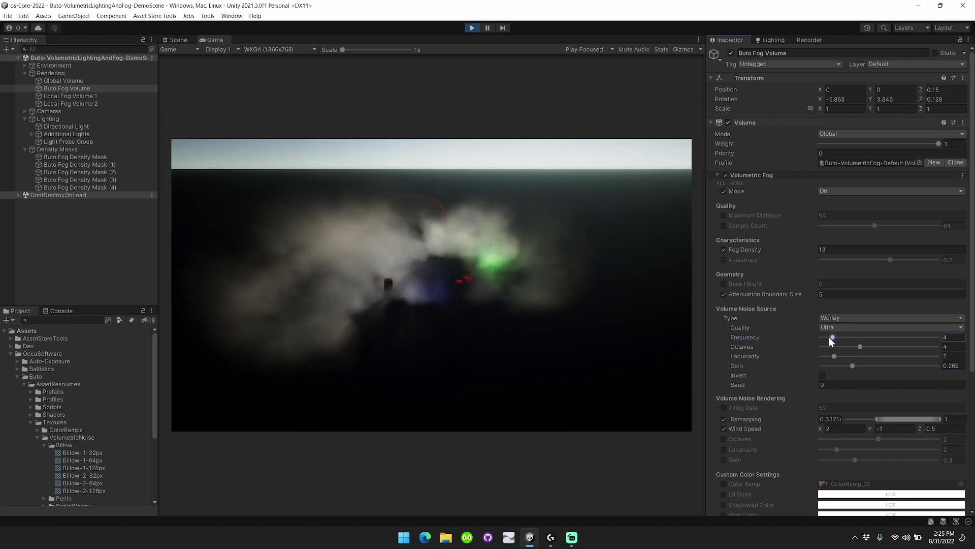
mouse_move(831, 338)
mouse_down()
mouse_move(854, 337)
mouse_move(840, 338)
mouse_up()
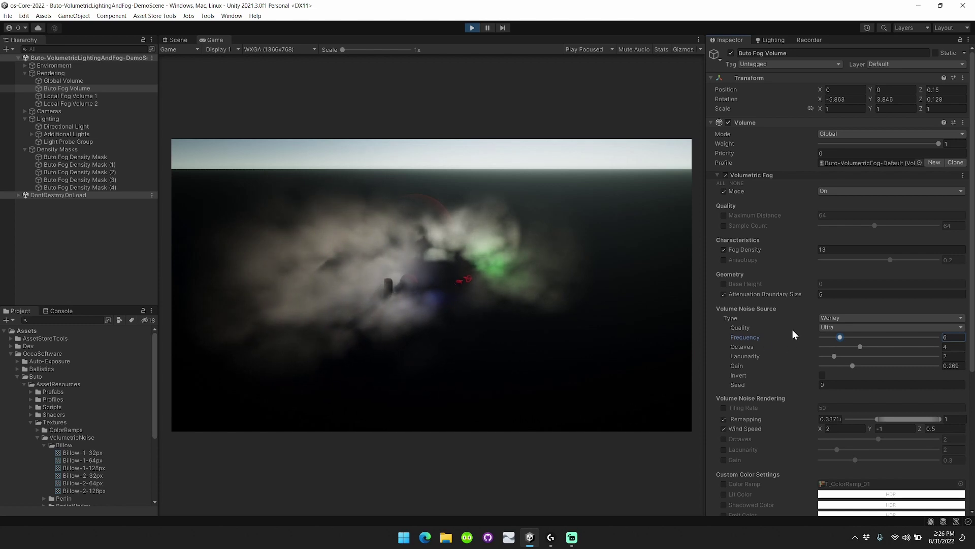
Switch the Volume Noise Source Type to Texture, leaving no texture assigned
click(751, 348)
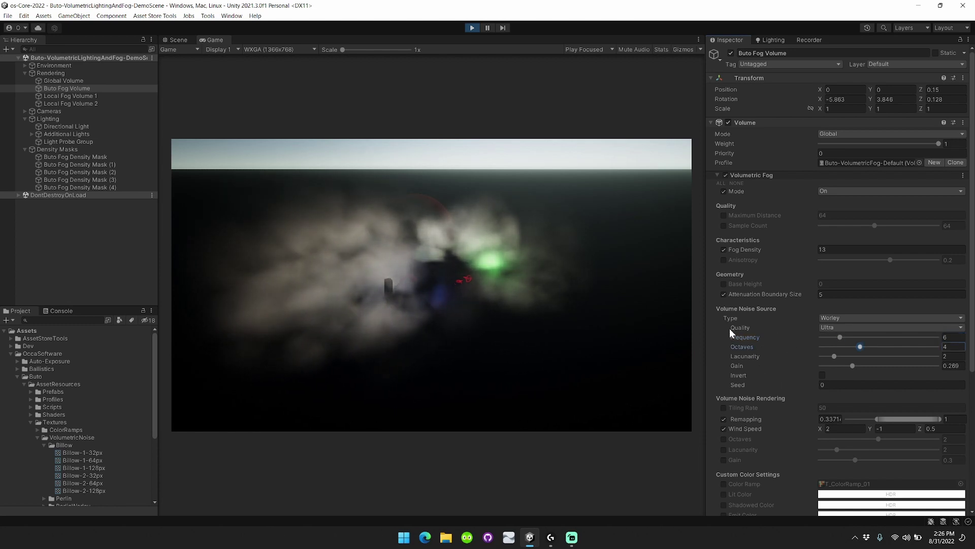
click(855, 317)
click(845, 338)
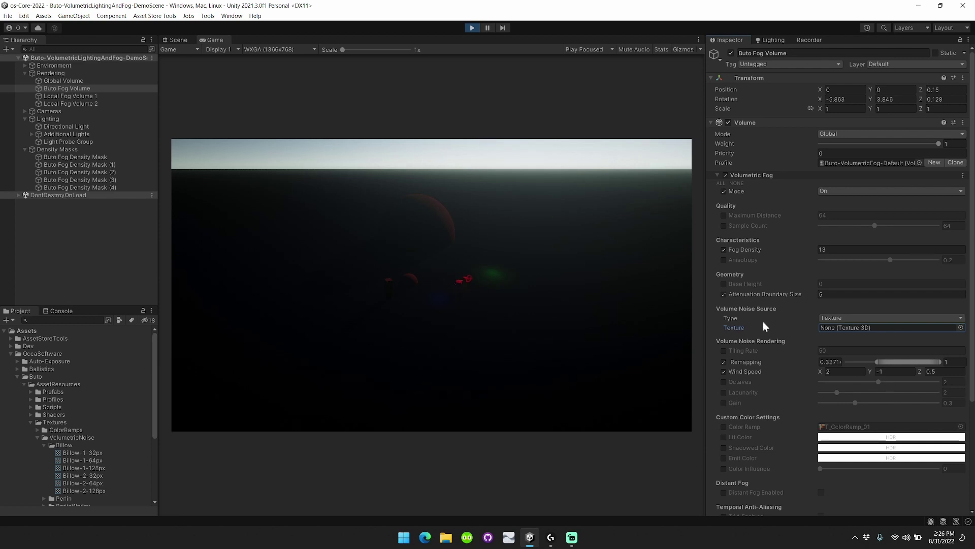
Set the Volume Noise Source Type back to Perlin so the clouds reappear
click(840, 317)
click(849, 339)
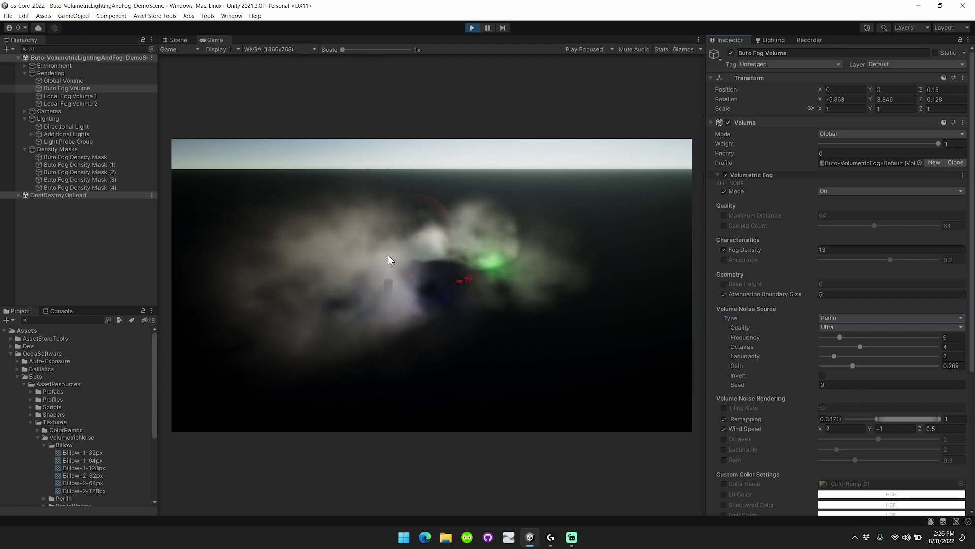
Select Local Fog Volume 2 and fly the Scene view camera toward it
click(94, 96)
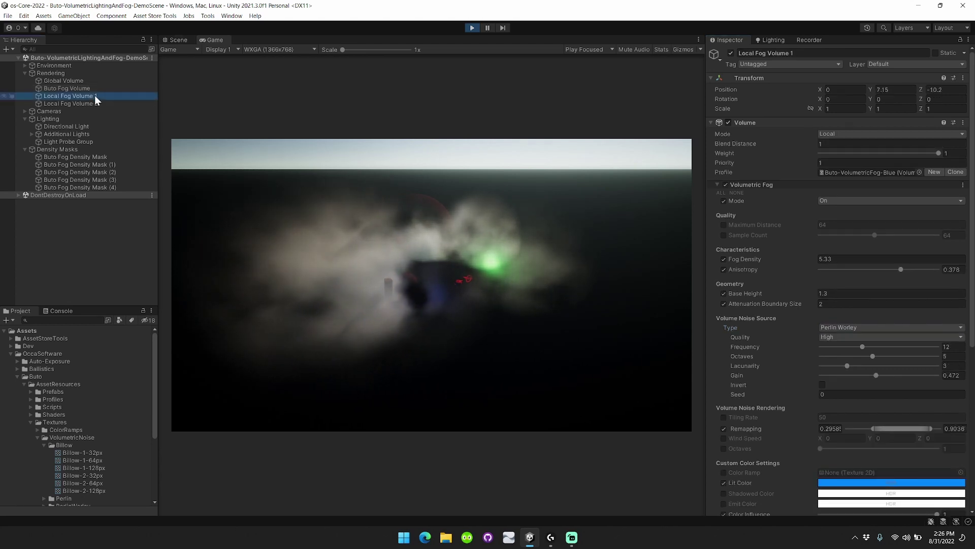
click(101, 104)
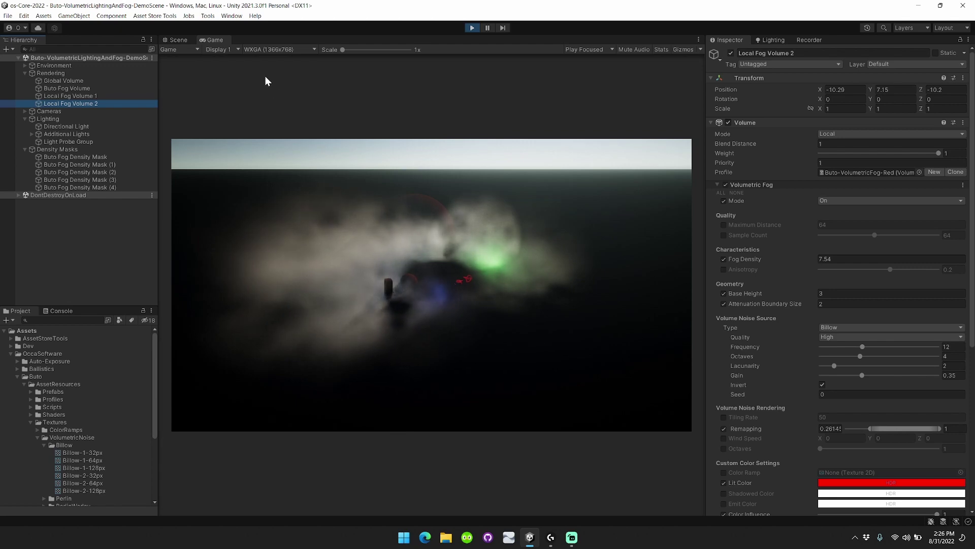
click(179, 39)
key(w)
right_drag(451, 264, 335, 183)
Give Local Fog Volume 2 Worley noise, remapping minimum 0.5612, and Invert off
click(861, 328)
click(861, 367)
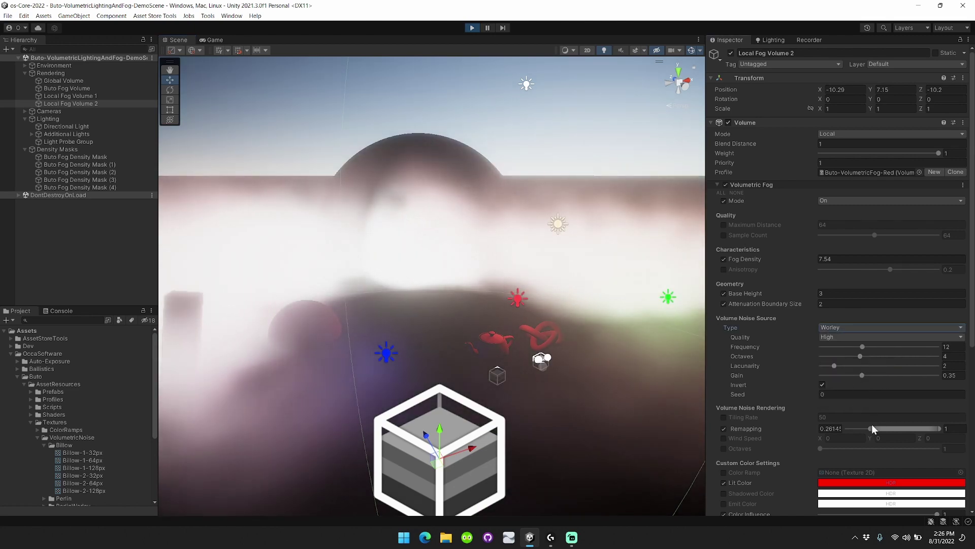
drag(870, 429, 899, 428)
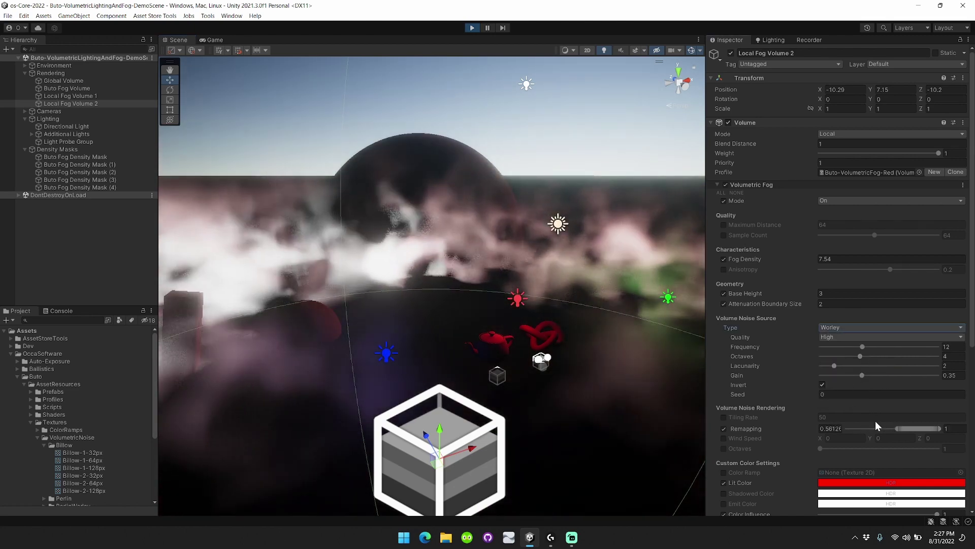
click(823, 385)
right_drag(437, 213, 504, 233)
In the Game view, select Buto Fog Density Mask and keep its Multiplicative blend mode
click(216, 40)
click(108, 88)
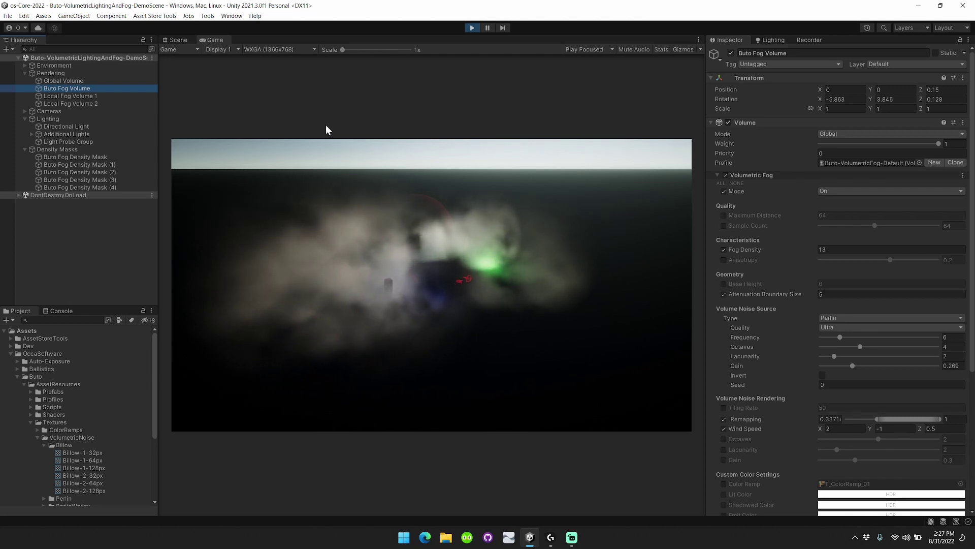
click(114, 157)
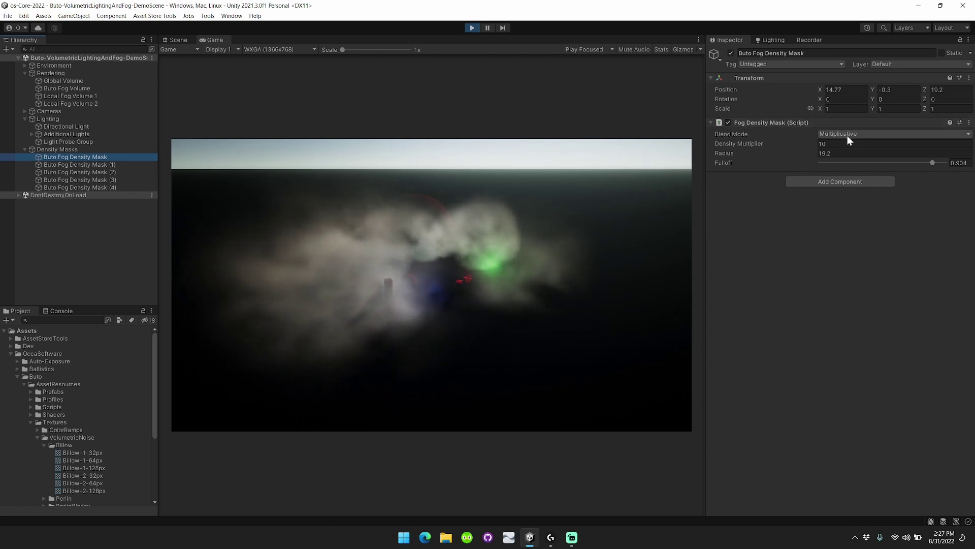
click(93, 88)
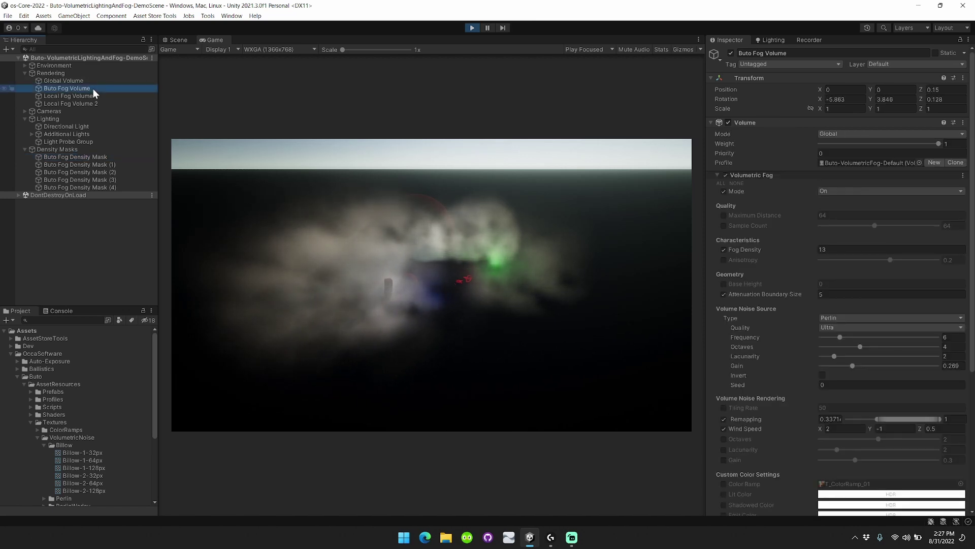
click(105, 157)
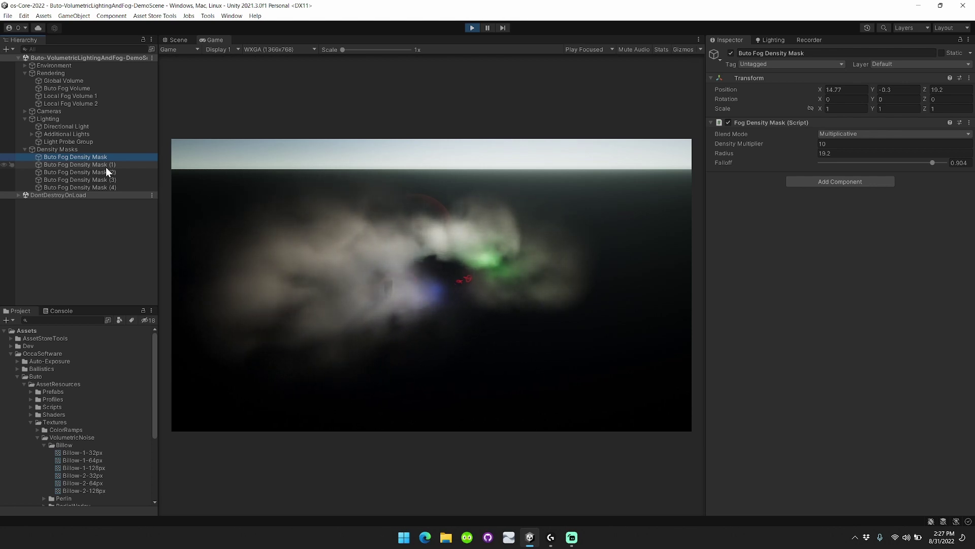
click(837, 134)
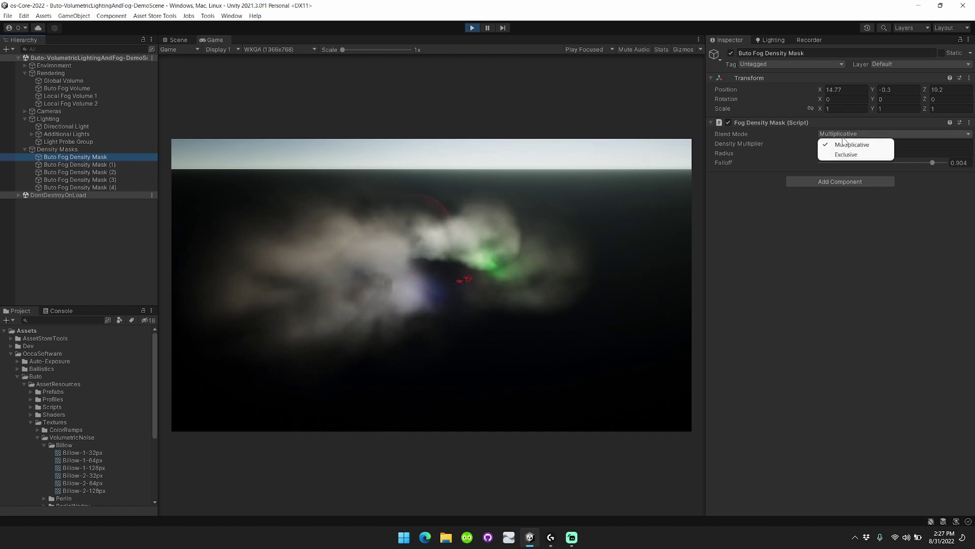
click(811, 257)
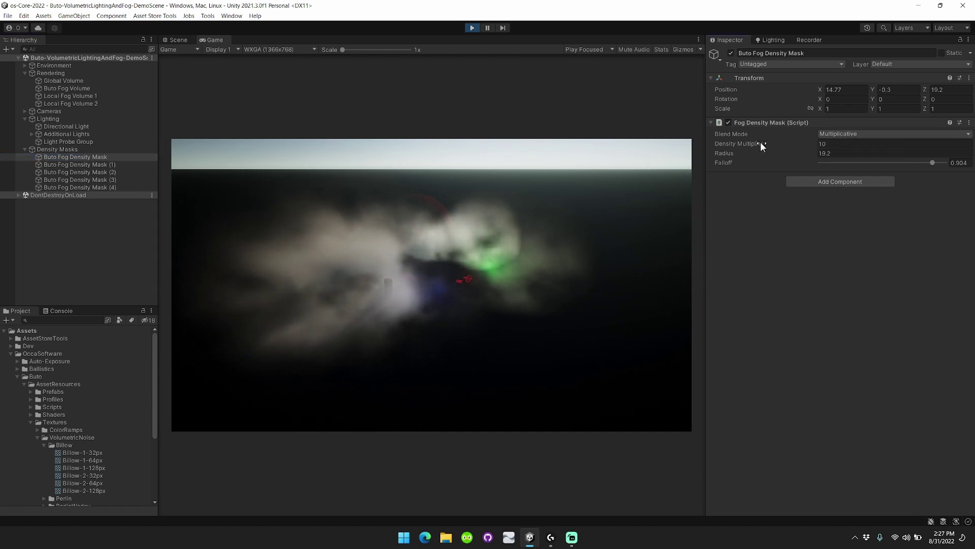
Raise the density mask's Density Multiplier to 217.98 and move it left and down over the green glow
drag(759, 142, 815, 142)
drag(72, 159, 422, 161)
click(180, 40)
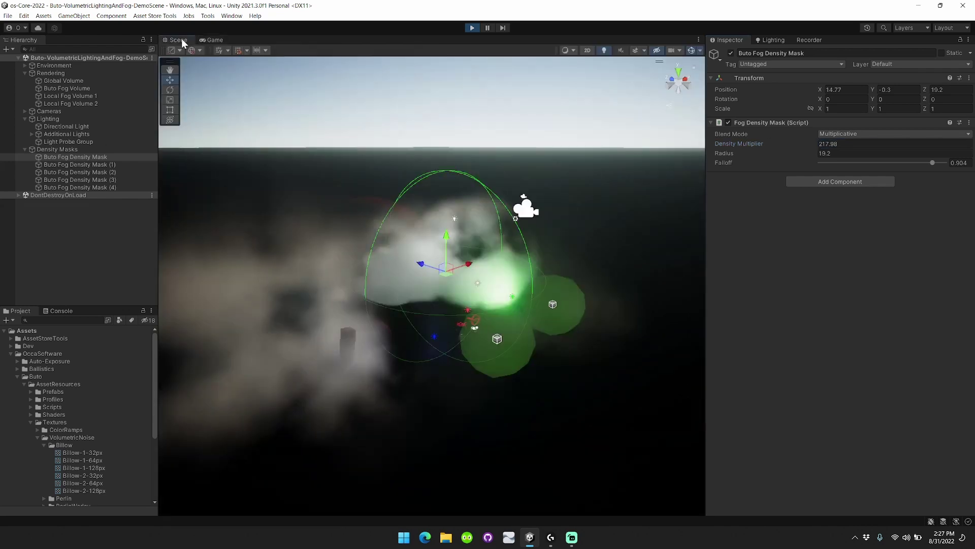
right_drag(456, 164, 386, 264)
drag(557, 210, 470, 217)
mouse_move(427, 193)
mouse_down()
mouse_move(437, 225)
mouse_move(429, 305)
mouse_move(411, 173)
mouse_move(412, 200)
mouse_up()
Set the mask's Falloff to 0, raise it into place and enlarge its Radius to 30.76
drag(931, 162, 752, 156)
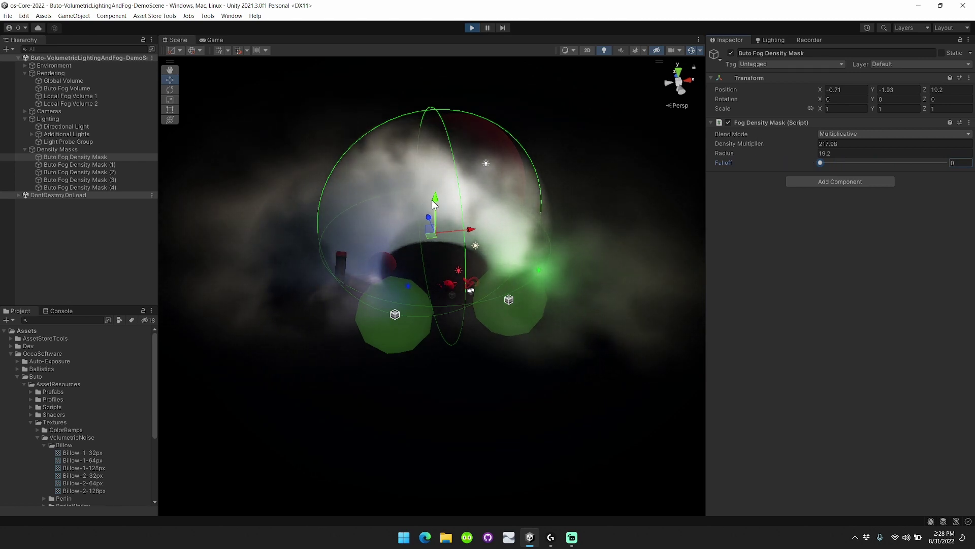
drag(435, 199, 432, 170)
drag(475, 203, 593, 178)
drag(762, 151, 818, 152)
middle_drag(434, 260, 341, 254)
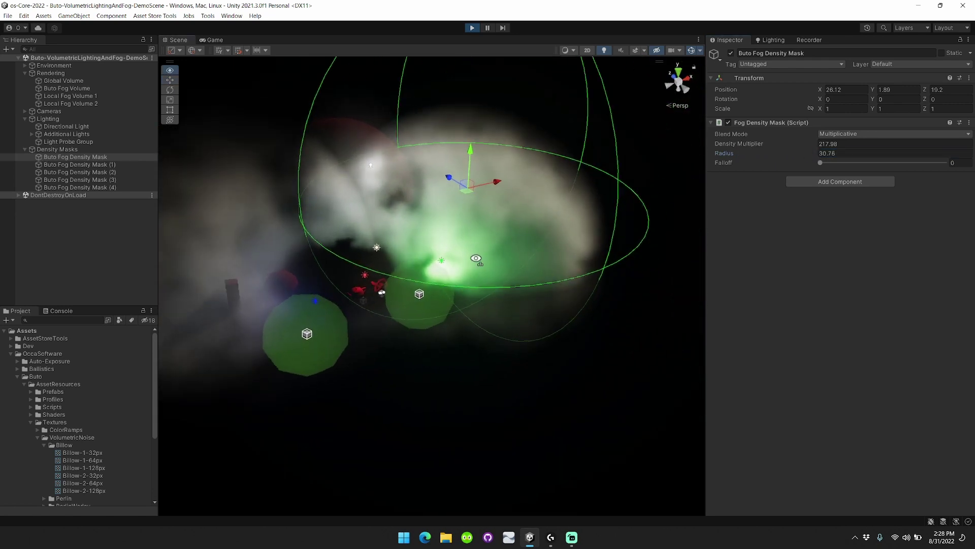
Step through the density masks and nudge Buto Fog Density Mask (3) slightly left
click(113, 165)
click(118, 172)
click(113, 181)
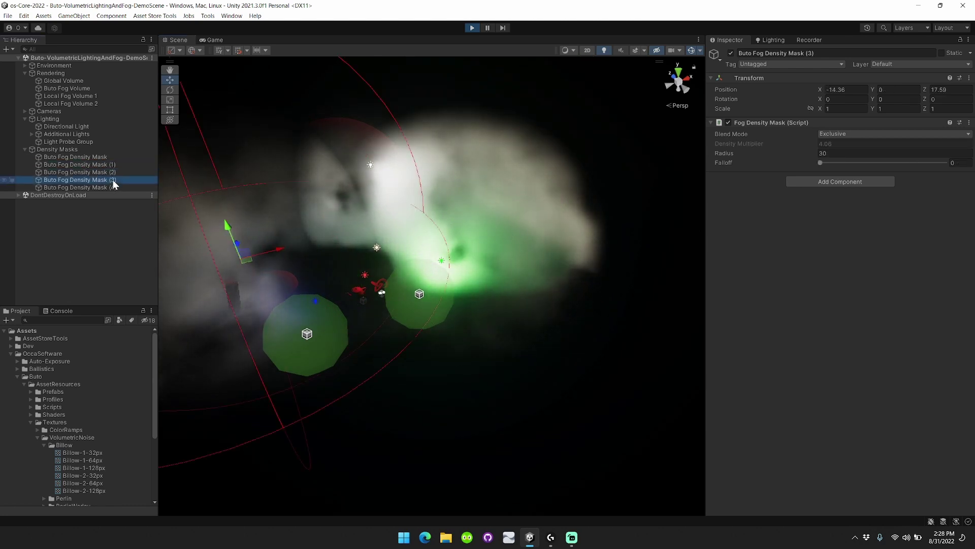
middle_drag(280, 184, 362, 174)
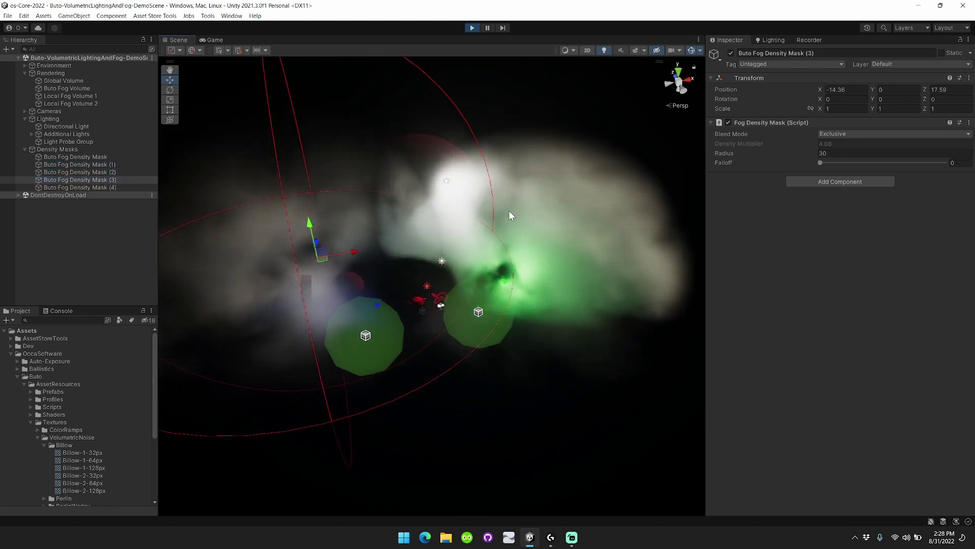
drag(352, 251, 374, 245)
Move Buto Fog Density Mask (1) up and right to X 22.19, Y 8.44 with Radius 23.33
click(114, 187)
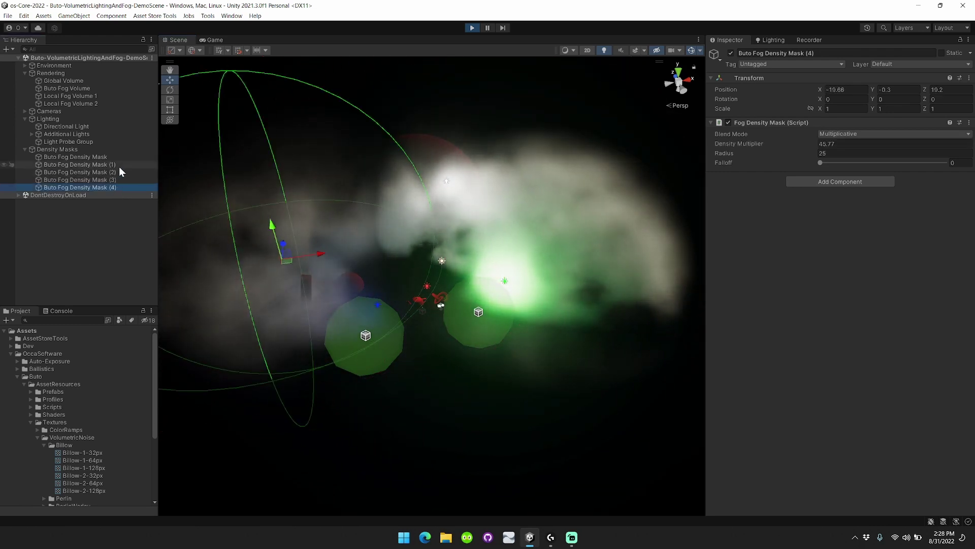
click(119, 172)
click(111, 165)
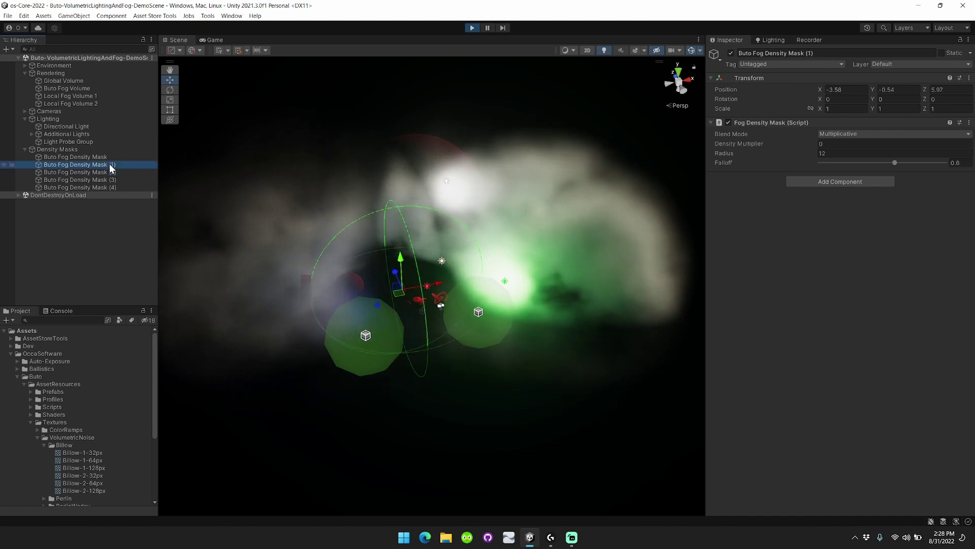
mouse_move(784, 144)
mouse_down()
mouse_move(795, 146)
mouse_move(769, 142)
mouse_up()
mouse_move(428, 281)
mouse_down()
mouse_move(449, 278)
mouse_move(422, 280)
mouse_up()
drag(771, 144, 664, 143)
click(728, 122)
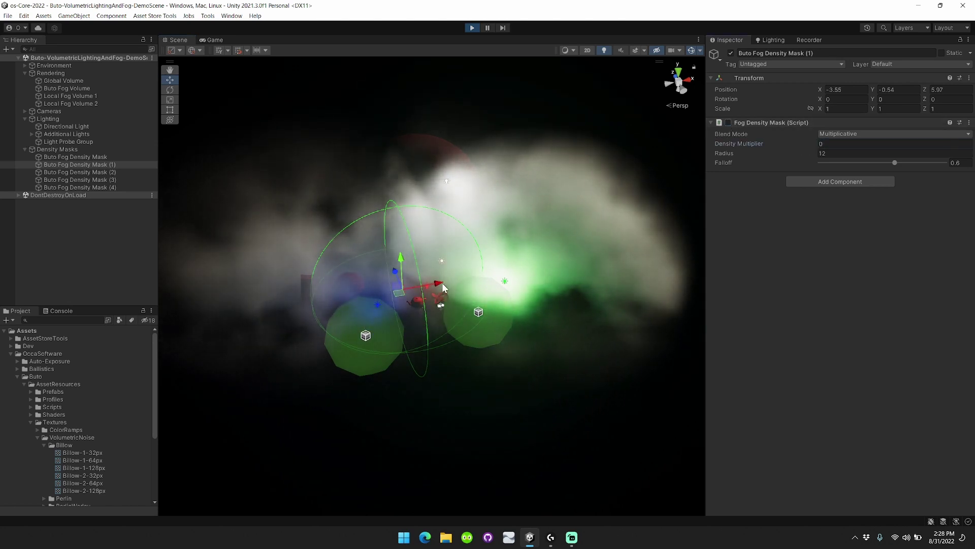
drag(443, 287, 690, 192)
click(728, 123)
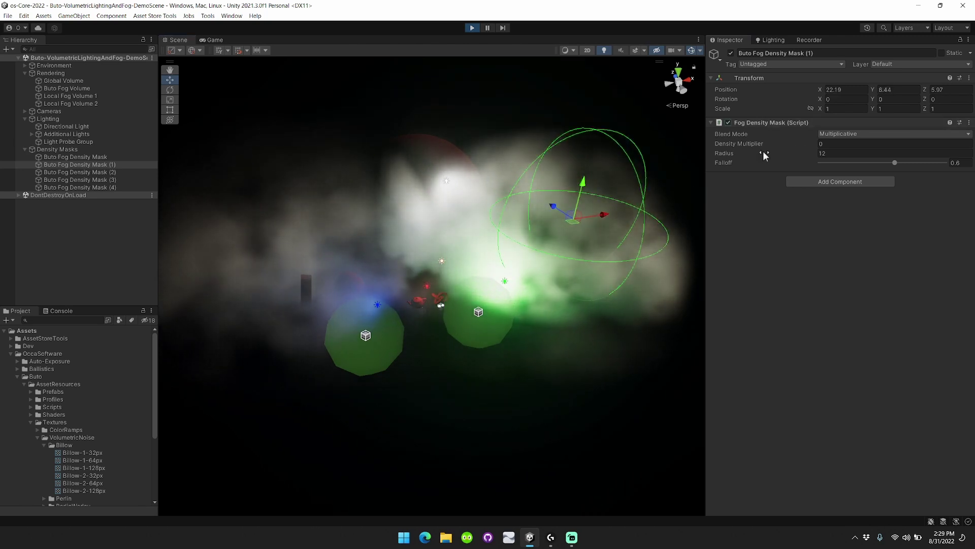
drag(762, 151, 90, 202)
Shift Buto Fog Density Mask (2) right, enlarge its radius and switch its mask effect off
click(77, 172)
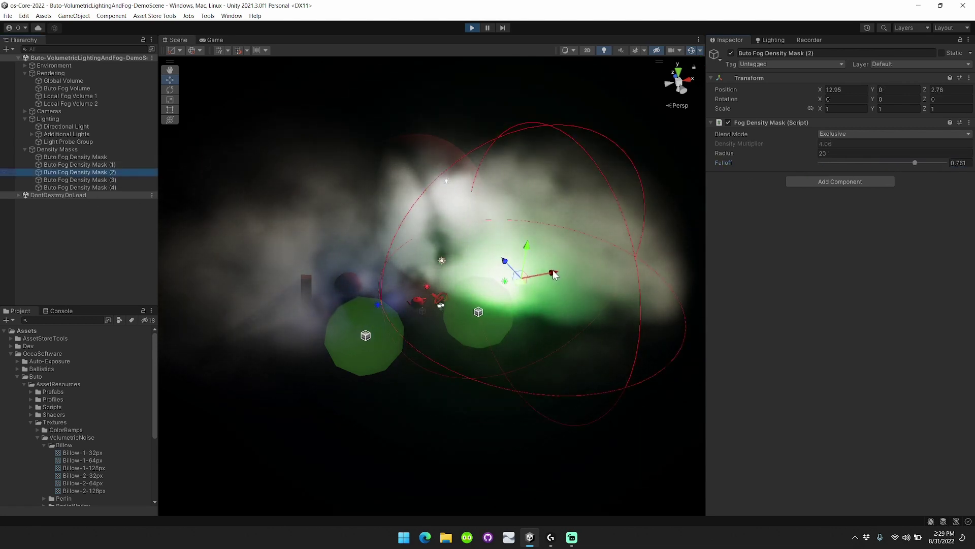
drag(554, 275, 598, 260)
drag(745, 153, 945, 162)
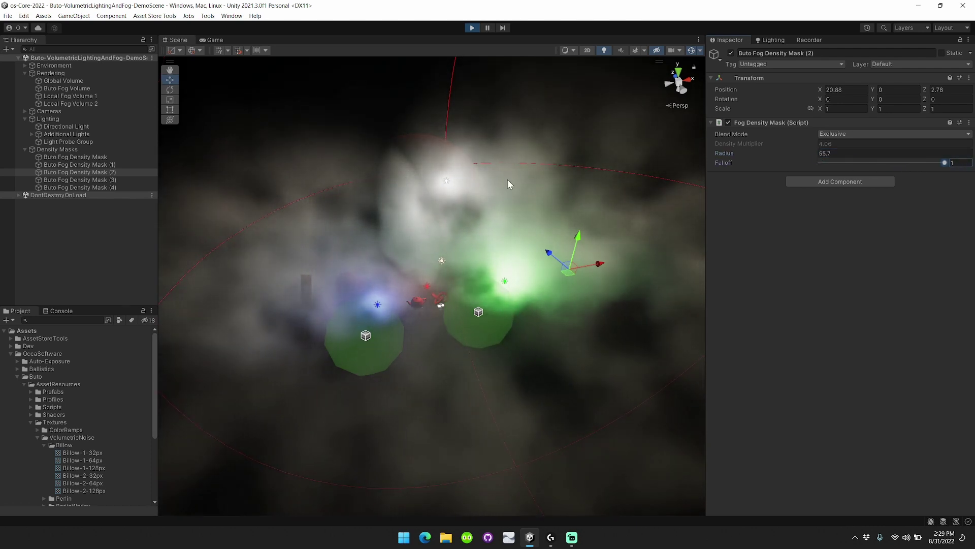
key(f)
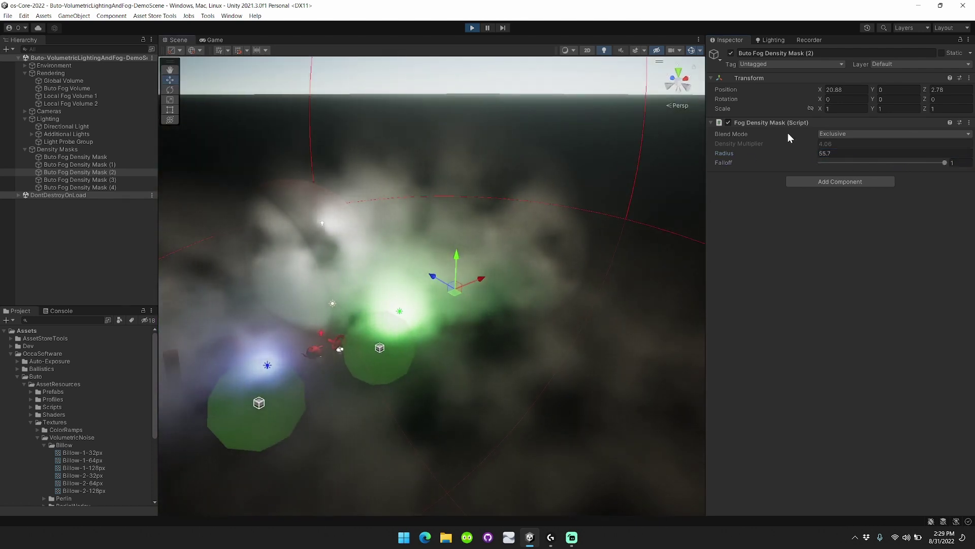
click(728, 122)
right_drag(500, 148, 307, 161)
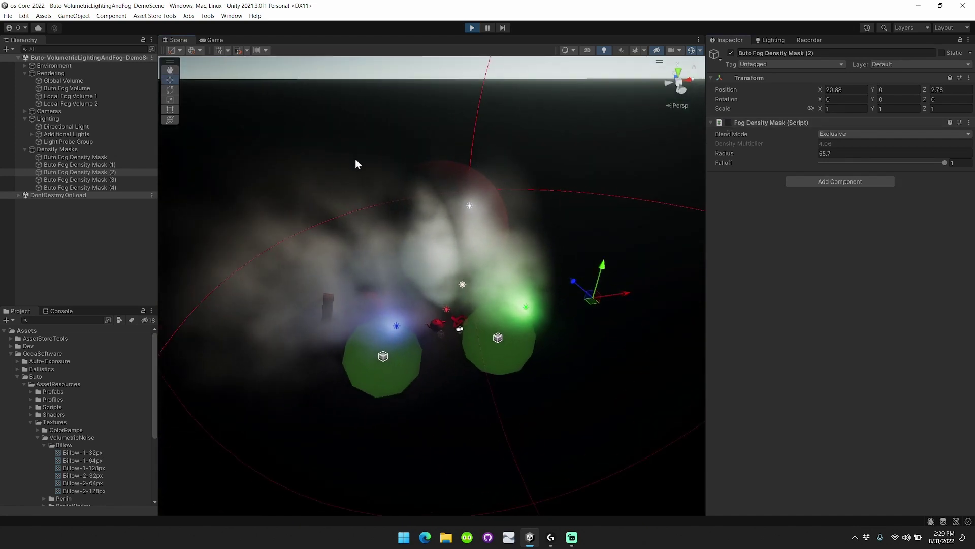
Move Buto Fog Density Mask (3) along X to 4.32 and switch its mask effect off
click(111, 179)
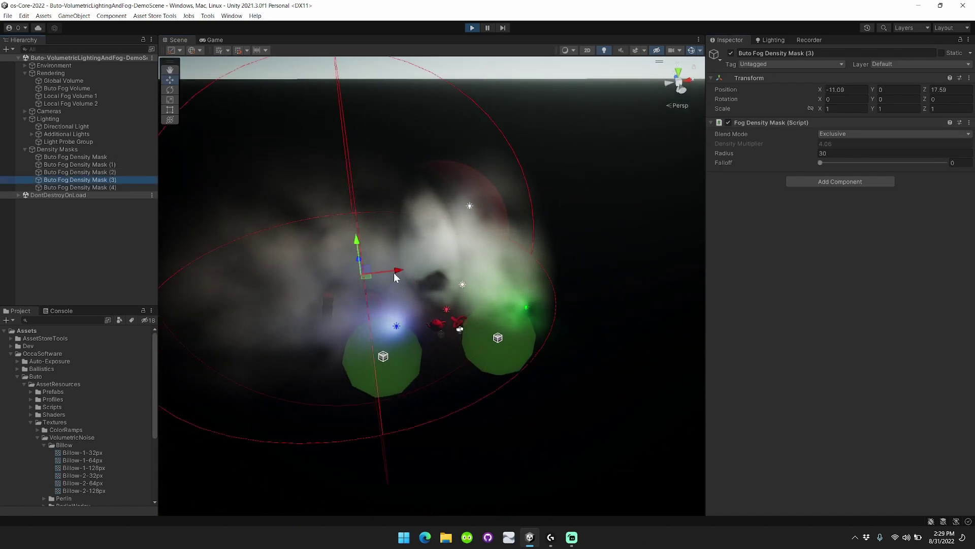
drag(396, 273, 455, 226)
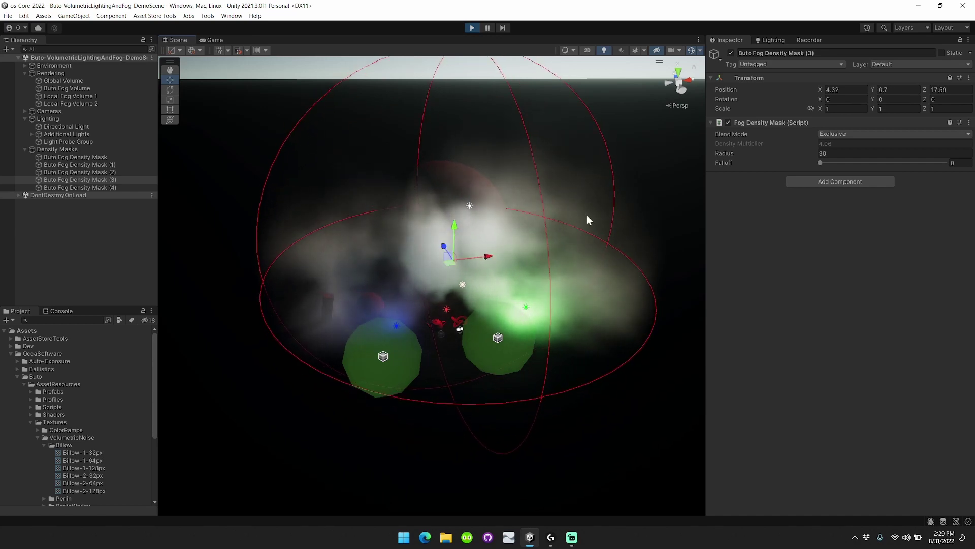
click(728, 122)
mouse_move(539, 162)
right_down()
mouse_move(680, 181)
mouse_move(765, 137)
mouse_move(532, 161)
right_up()
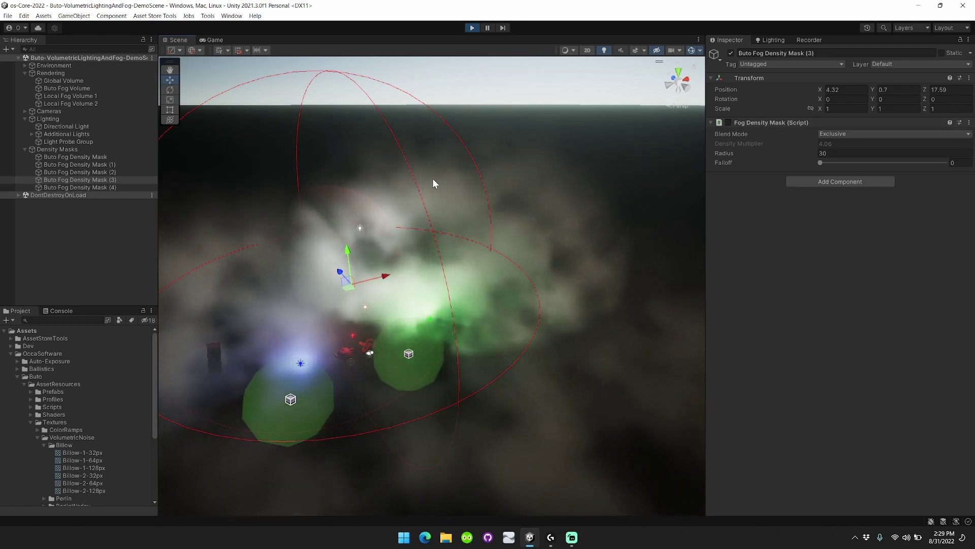
Re-enable mask (3) with Radius 25.8, testing Falloff 1 and 0.15 at different heights before returning it to Y -0.25
click(728, 123)
drag(755, 152, 736, 178)
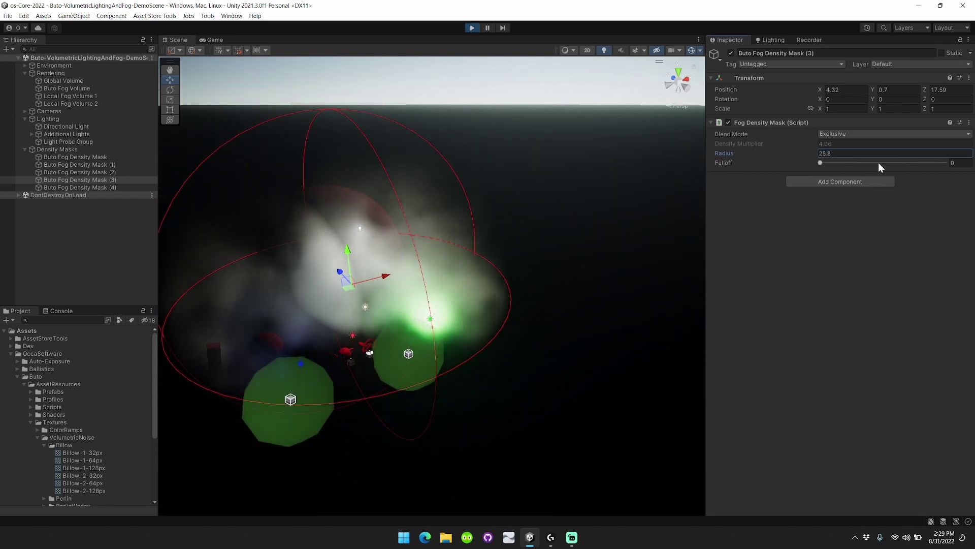
drag(861, 166, 948, 163)
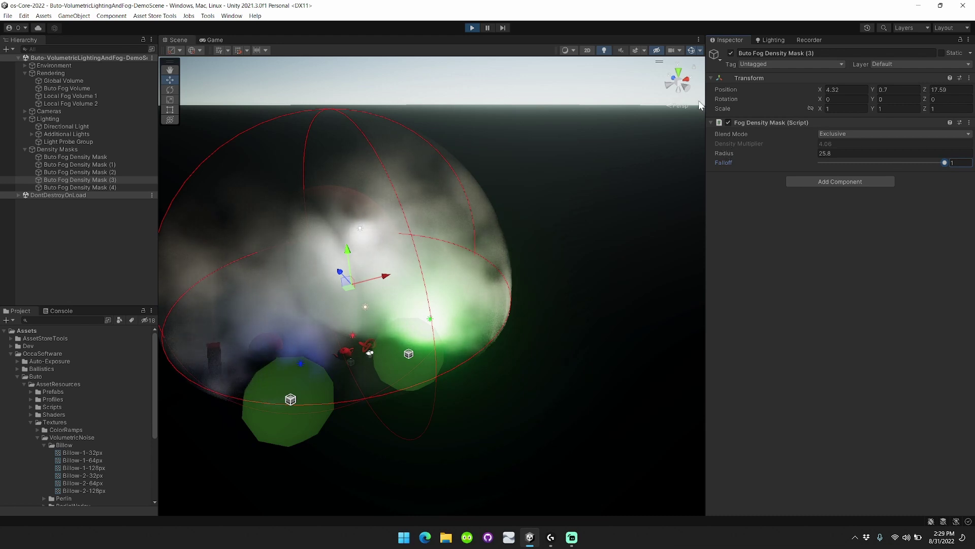
drag(347, 250, 370, 352)
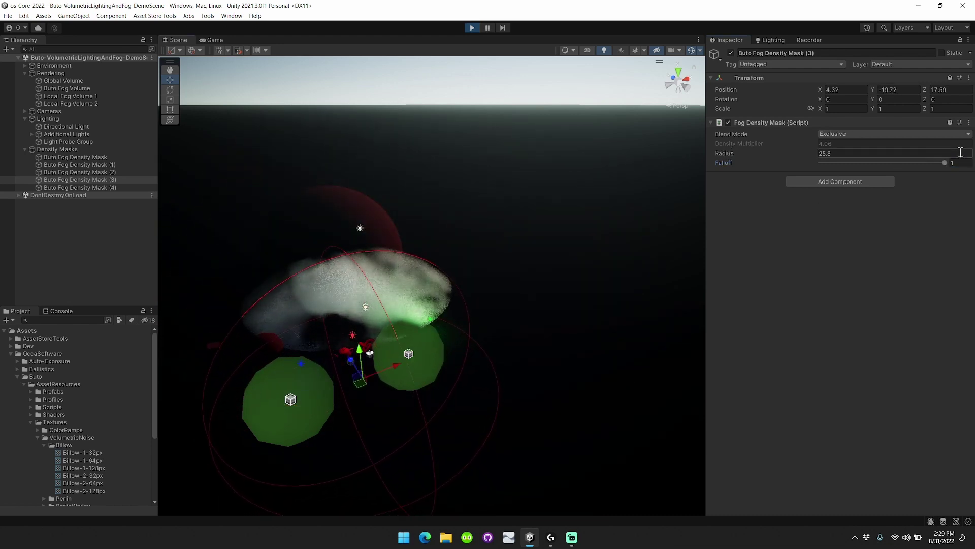
drag(942, 163, 802, 166)
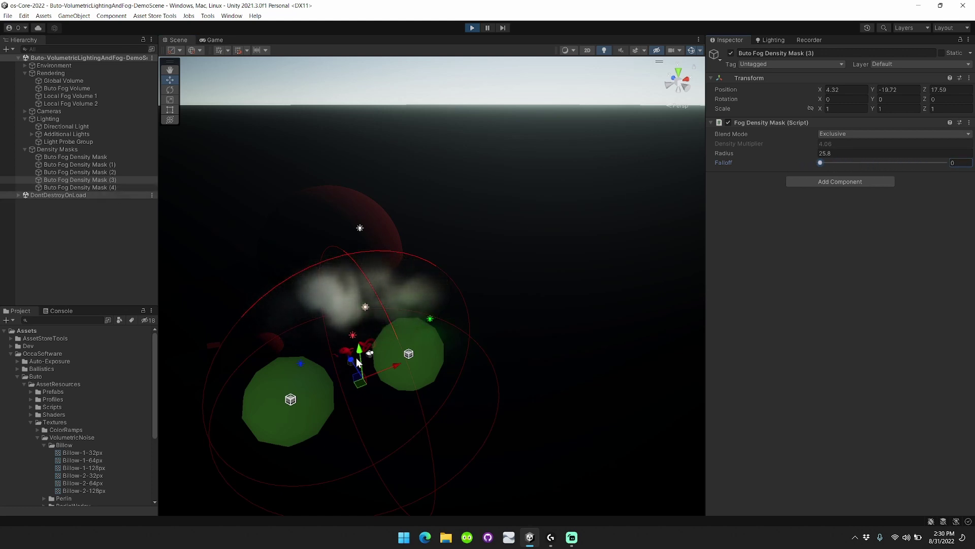
drag(360, 347, 350, 276)
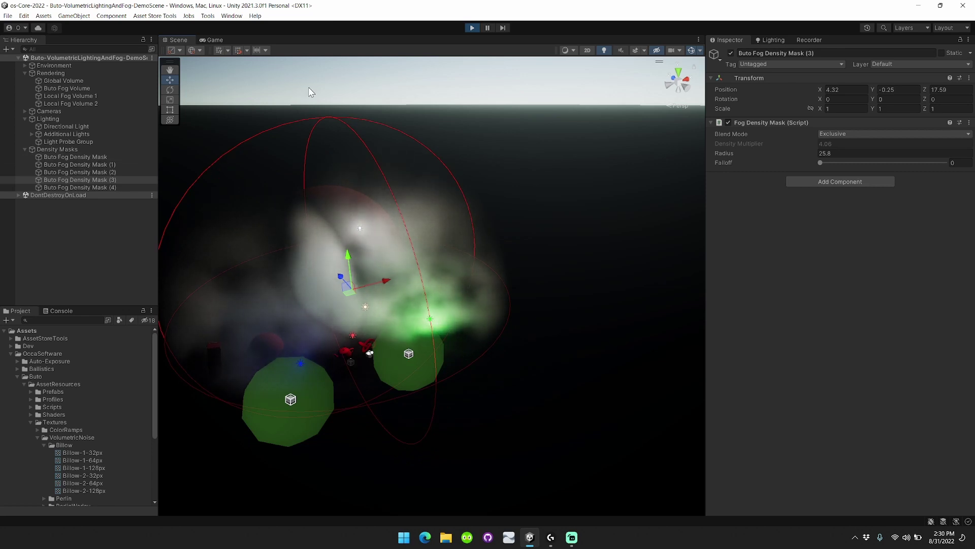
In the Game view, deactivate the Buto Fog Density Mask (2) and (3) objects
click(213, 40)
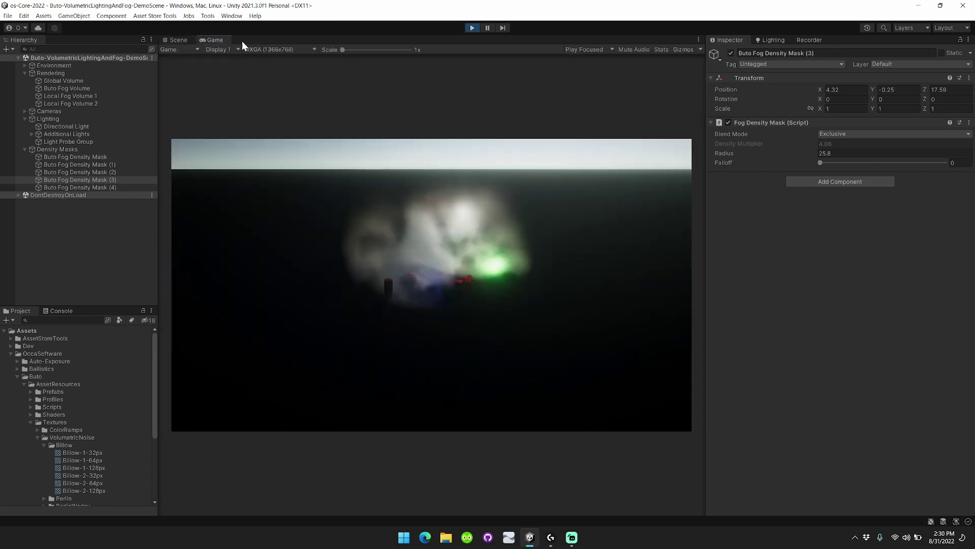
click(729, 123)
click(116, 172)
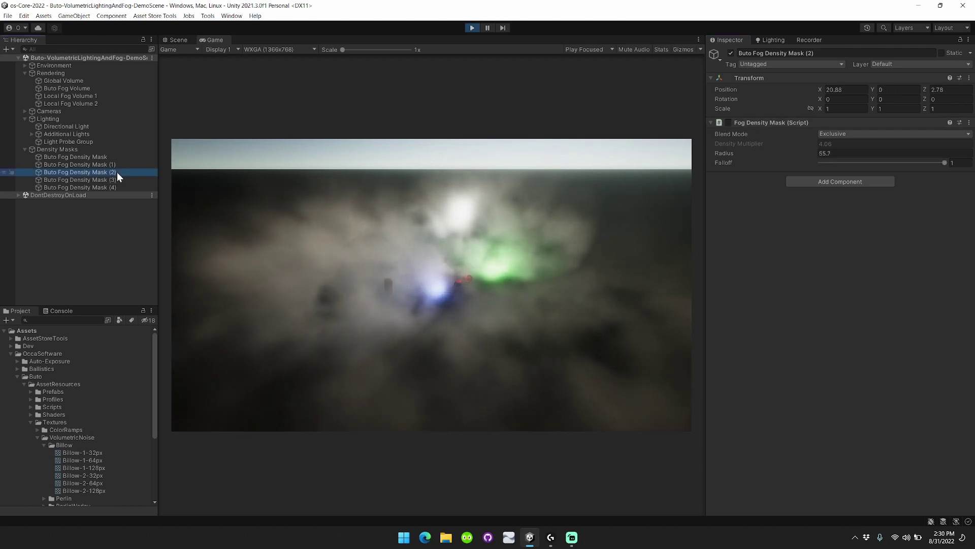
click(728, 122)
click(731, 53)
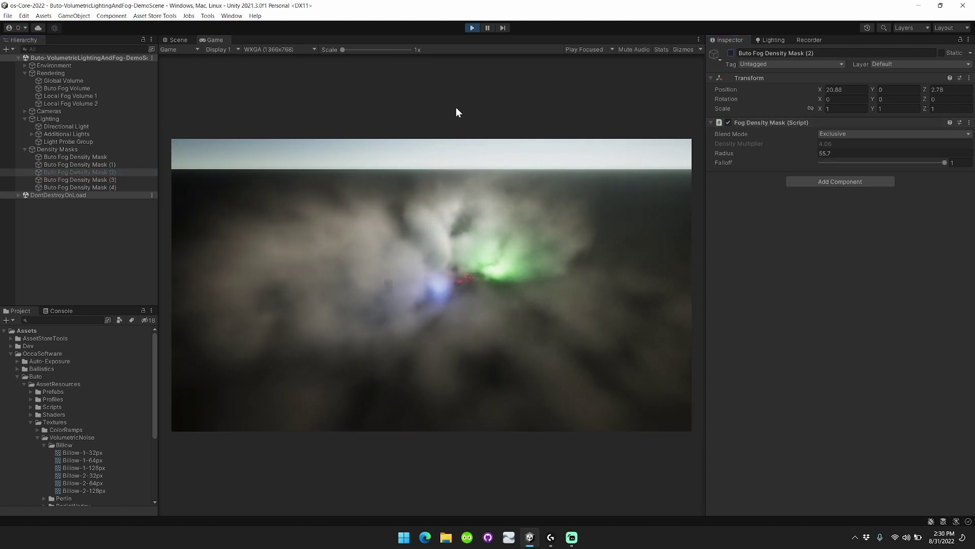
click(99, 178)
click(731, 53)
click(728, 123)
Select the Buto Fog Volume to show its fog settings
click(115, 173)
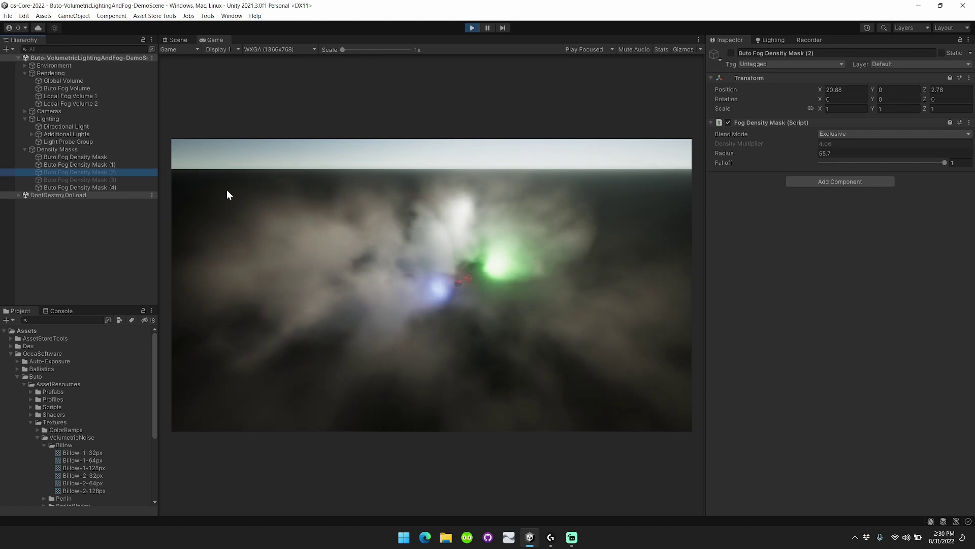
click(82, 88)
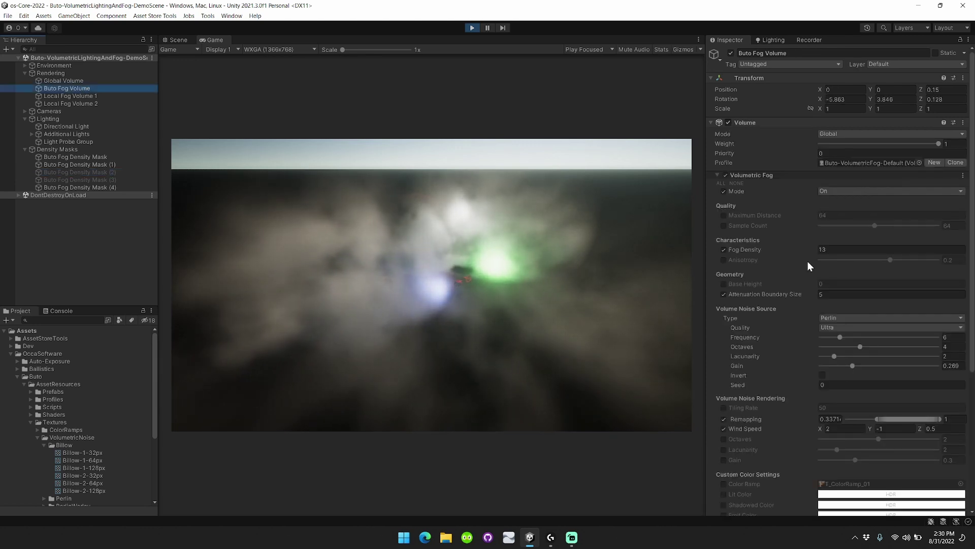
scroll(766, 266, down, 3)
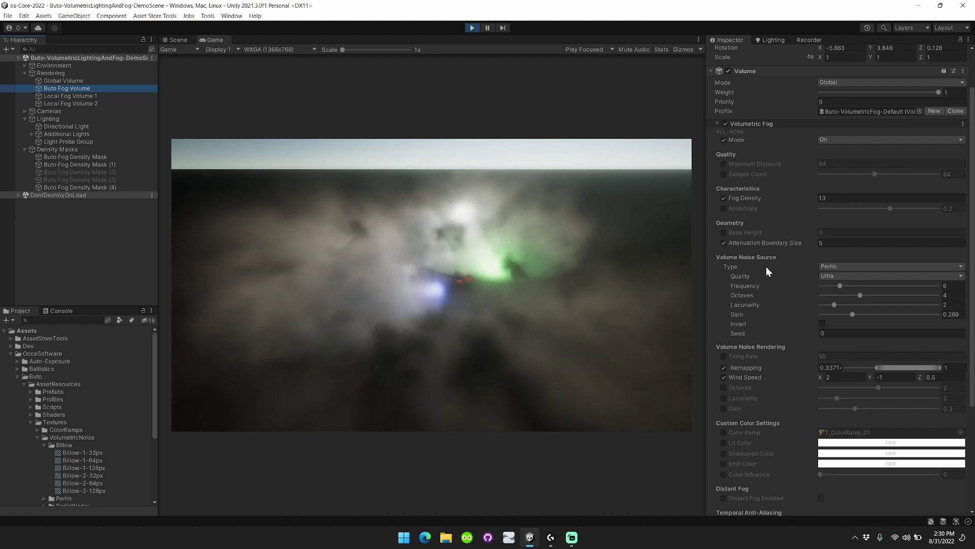
Scroll the Buto Fog Volume's Volumetric Fog override down to the custom colour options
scroll(759, 305, down, 3)
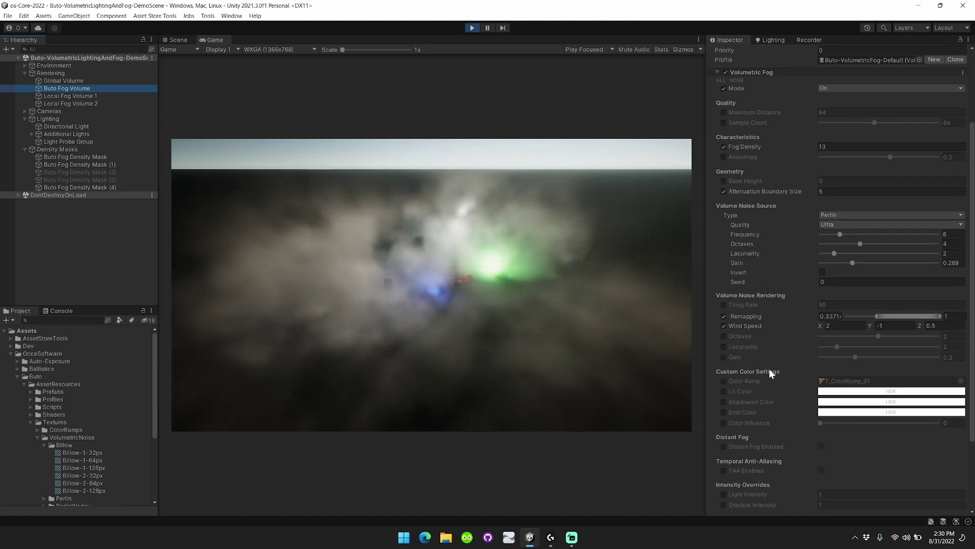
scroll(769, 372, down, 2)
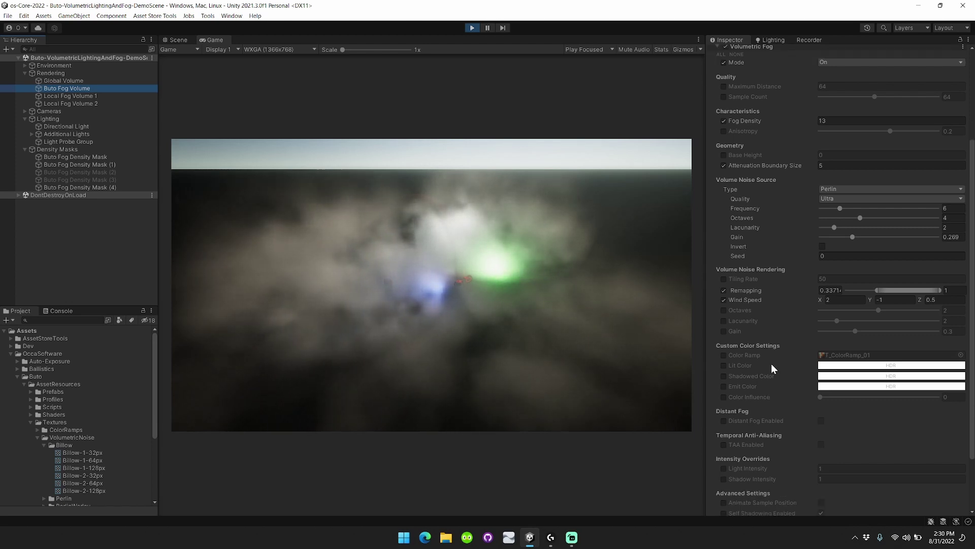
scroll(771, 364, down, 2)
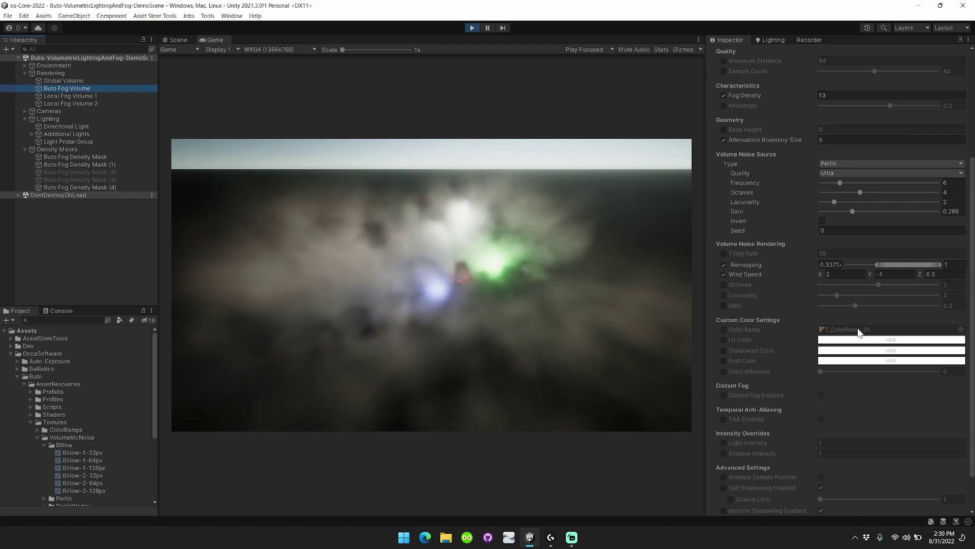
scroll(776, 339, down, 2)
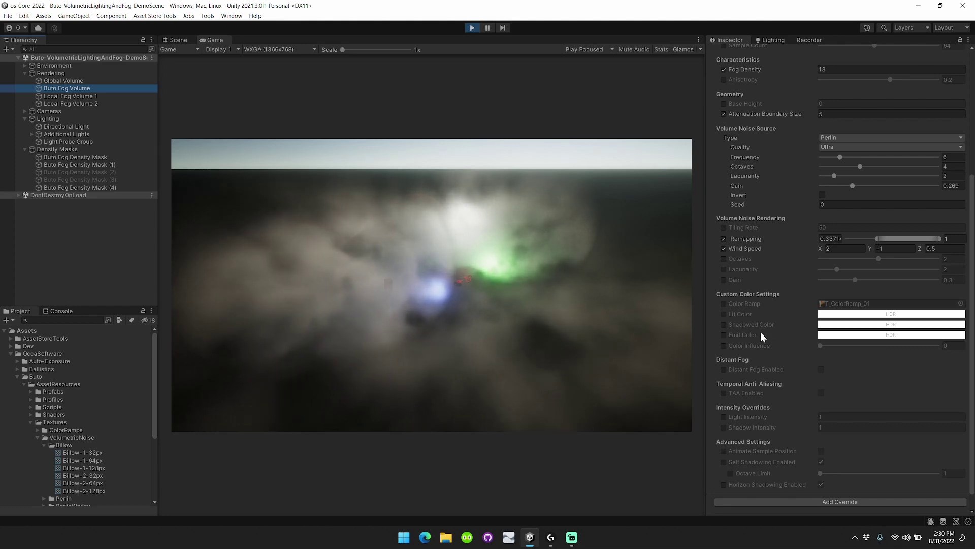
Select density masks (1), the first mask and (4) and deactivate them
click(119, 164)
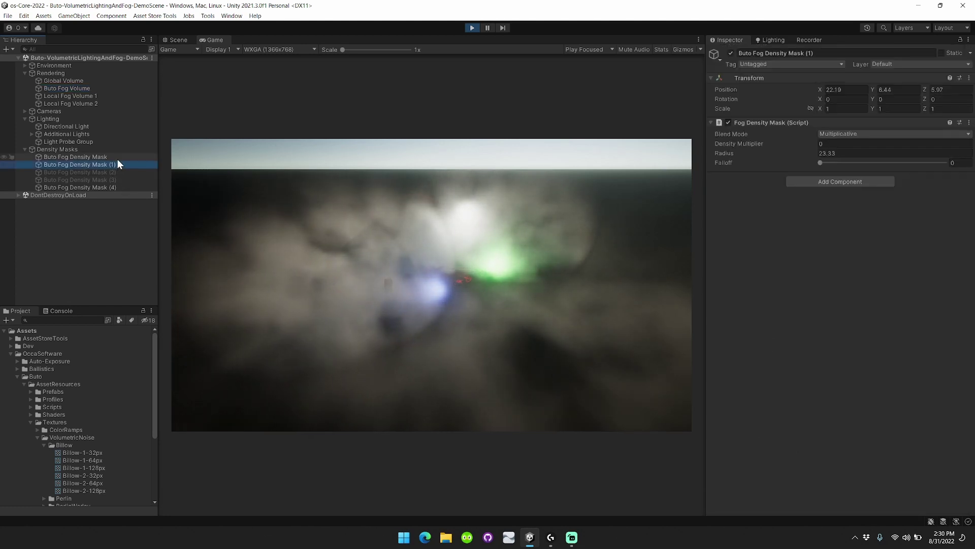
ctrl+click(117, 157)
ctrl+click(118, 187)
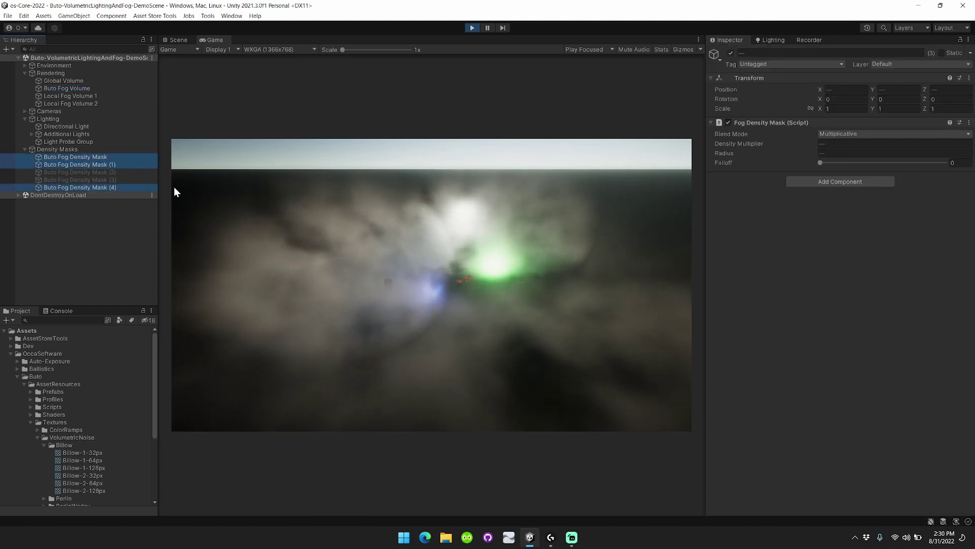
click(730, 52)
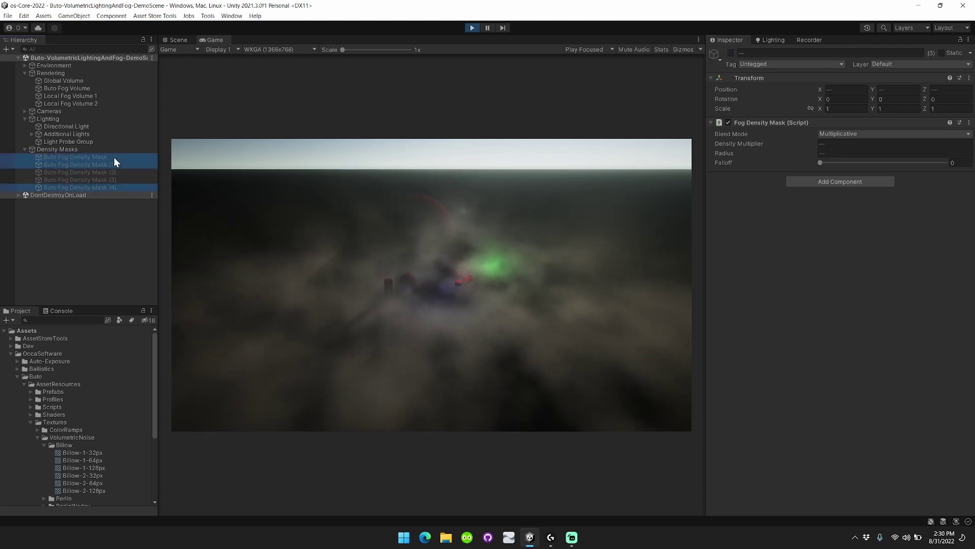
key(ctrl+s)
Raise the Buto Fog Volume's Fog Density to about 28.3 and Remapping minimum to 0.437
click(107, 88)
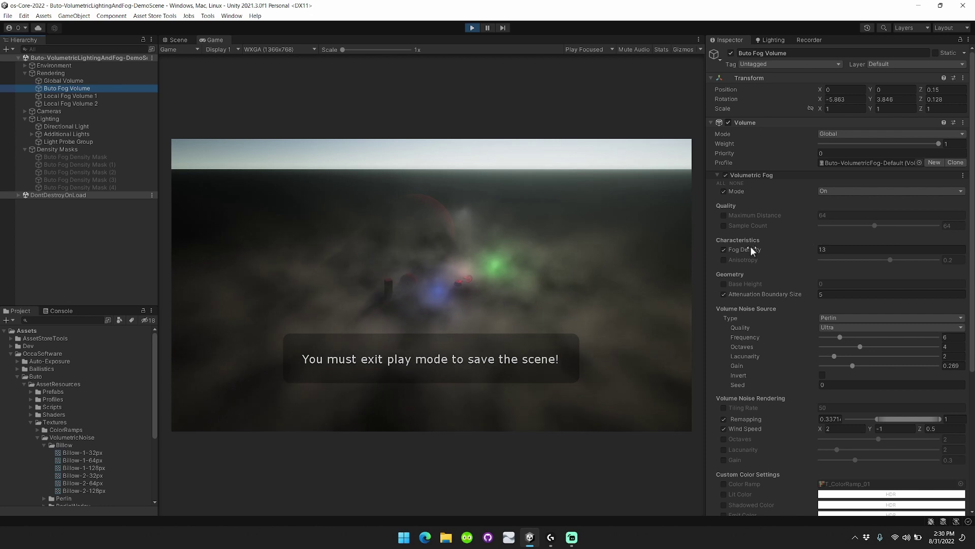
drag(751, 247, 800, 251)
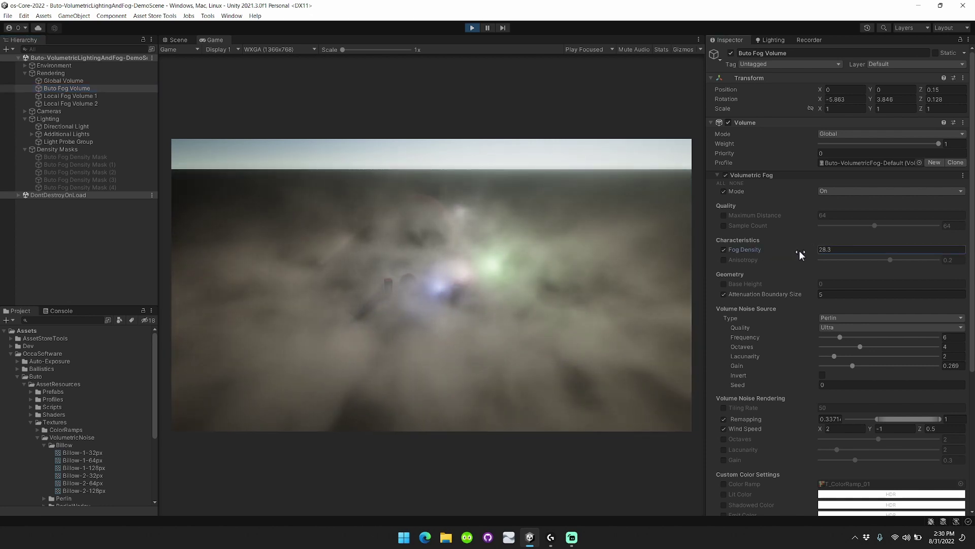
drag(878, 417, 888, 418)
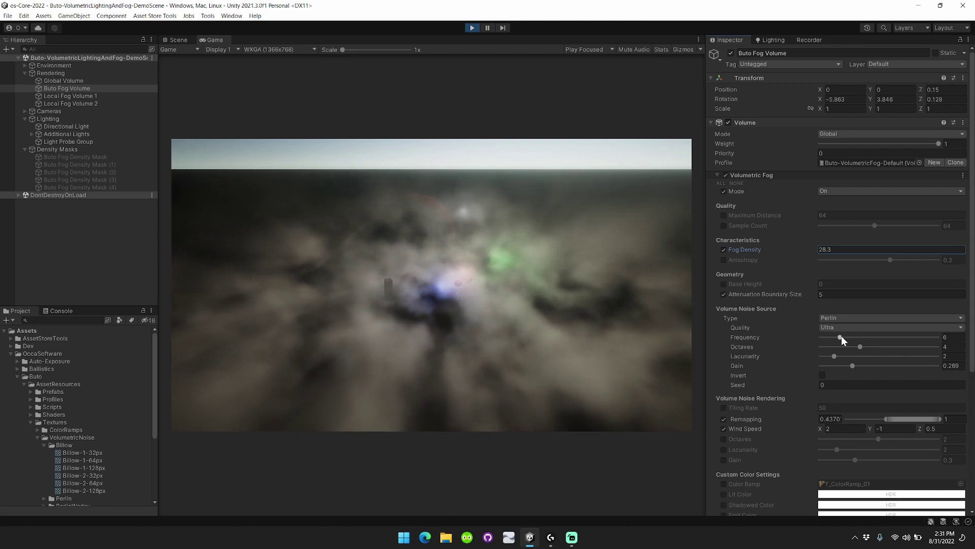
scroll(743, 294, down, 5)
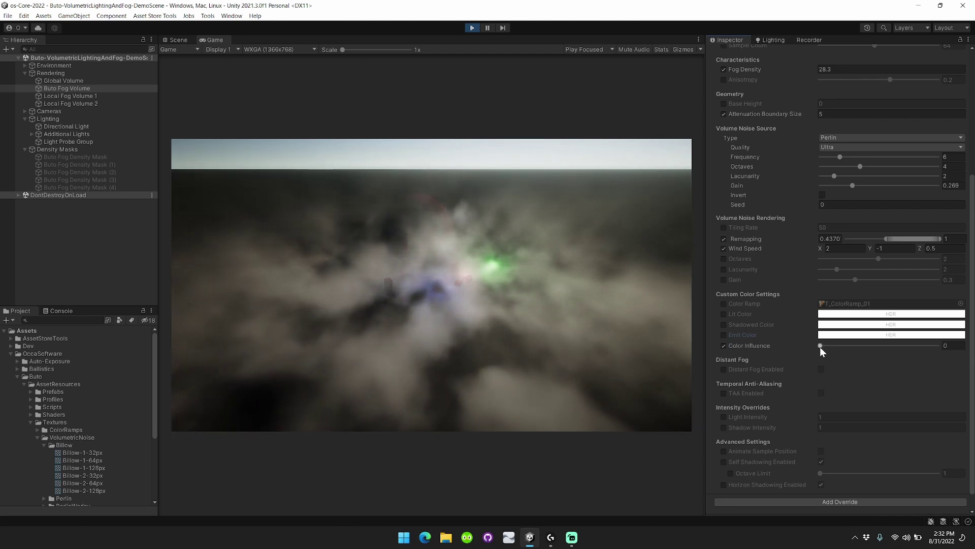
Set Color Influence to 1 and enable the Lit, Shadowed and Emit Color overrides
drag(821, 346, 939, 346)
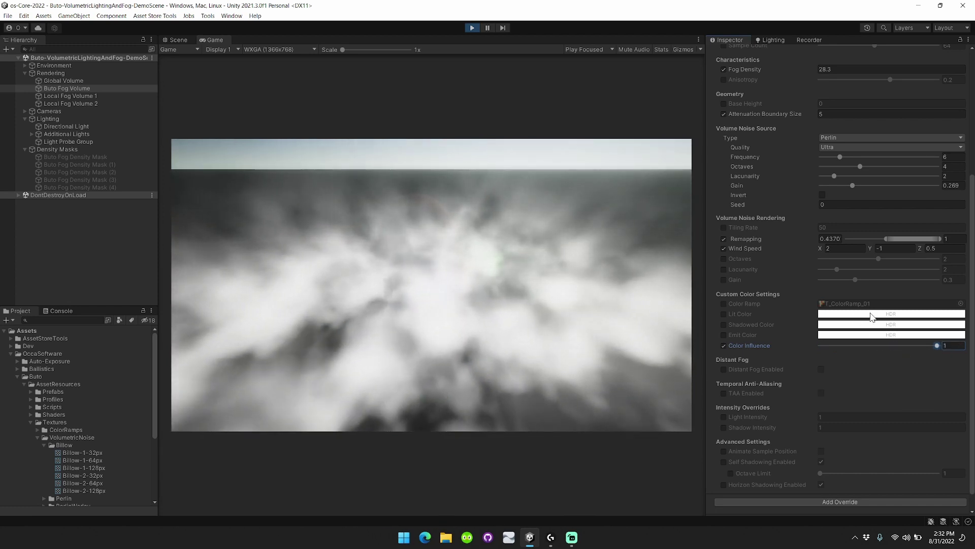
click(723, 314)
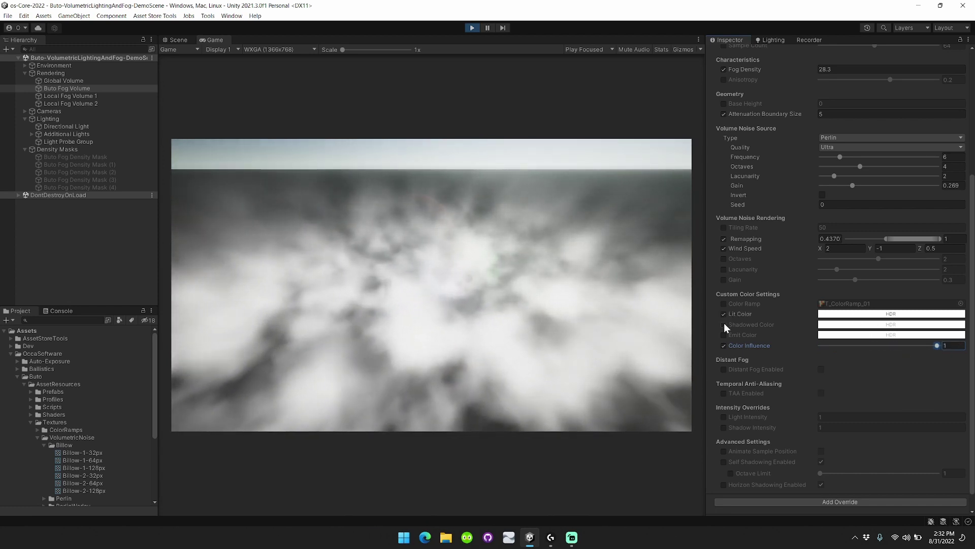
click(724, 324)
click(724, 335)
Set the Lit, Shadowed and Emit colours all to black
click(891, 314)
drag(907, 356, 849, 392)
click(966, 270)
click(893, 324)
click(966, 269)
click(839, 334)
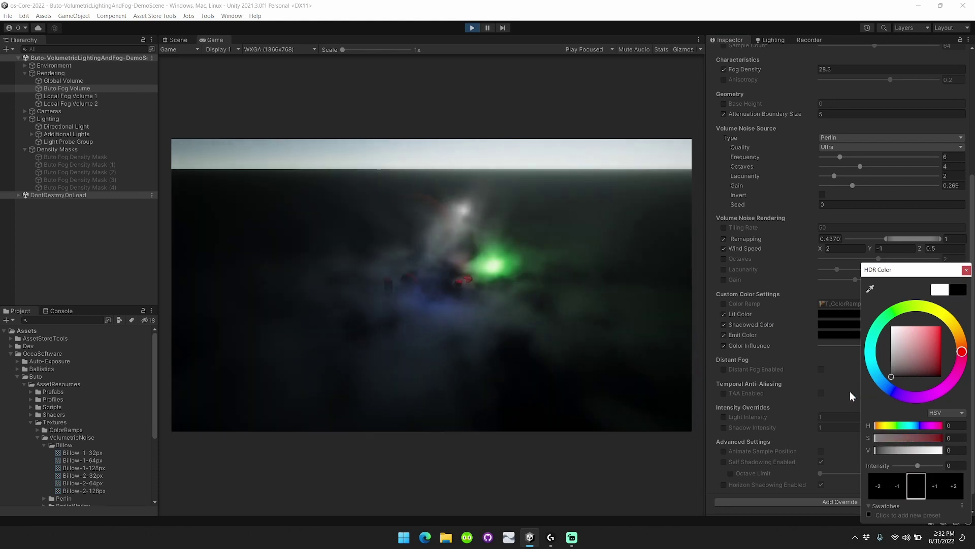
Set both the Shadowed and Lit colours to white
click(966, 270)
click(840, 325)
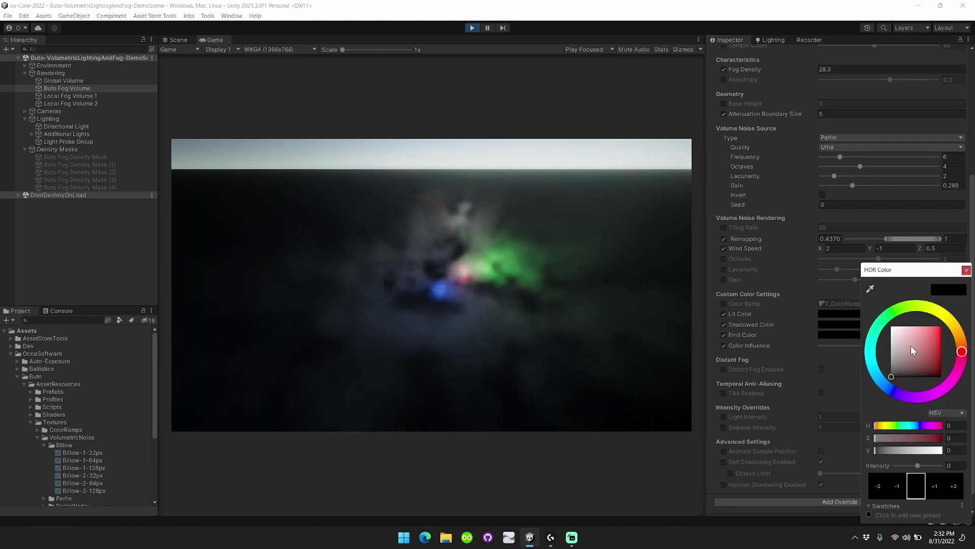
drag(903, 346, 889, 323)
click(966, 269)
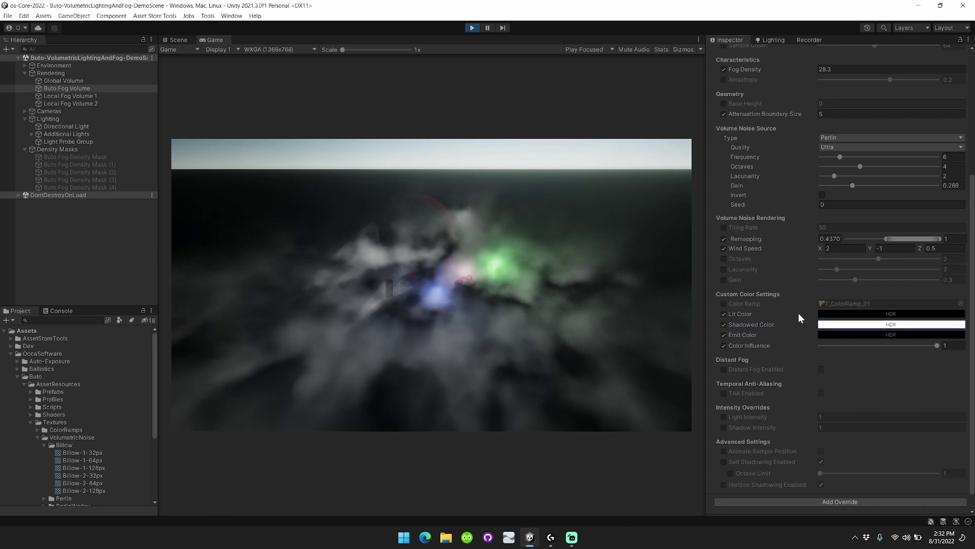
click(835, 314)
click(884, 328)
click(959, 269)
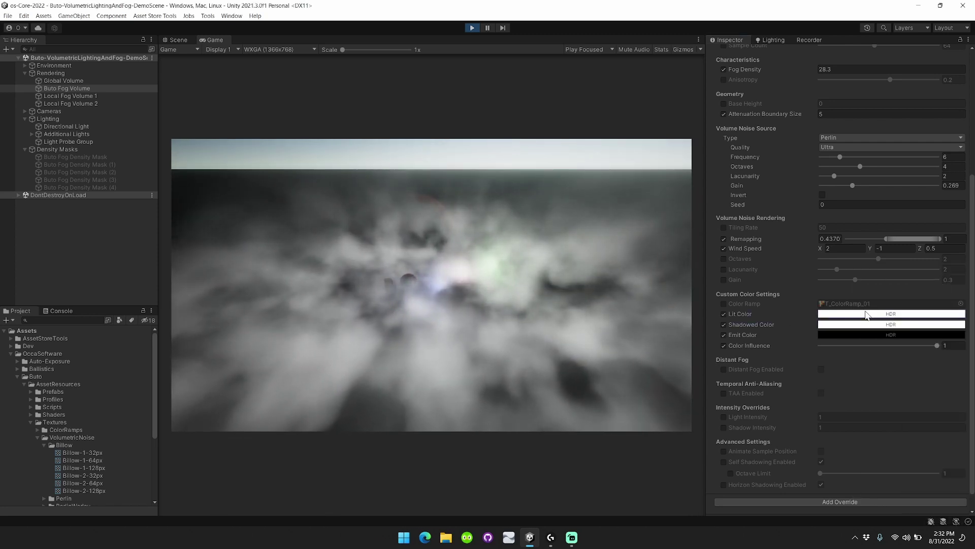
Make the Lit Color fully saturated red and the Shadowed Color blue
click(838, 314)
drag(893, 327, 959, 328)
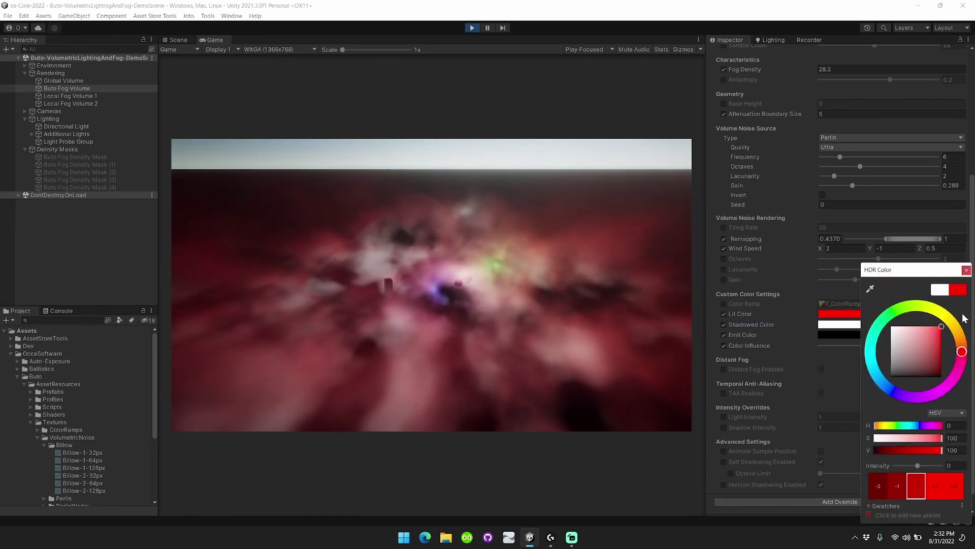
click(966, 270)
click(838, 324)
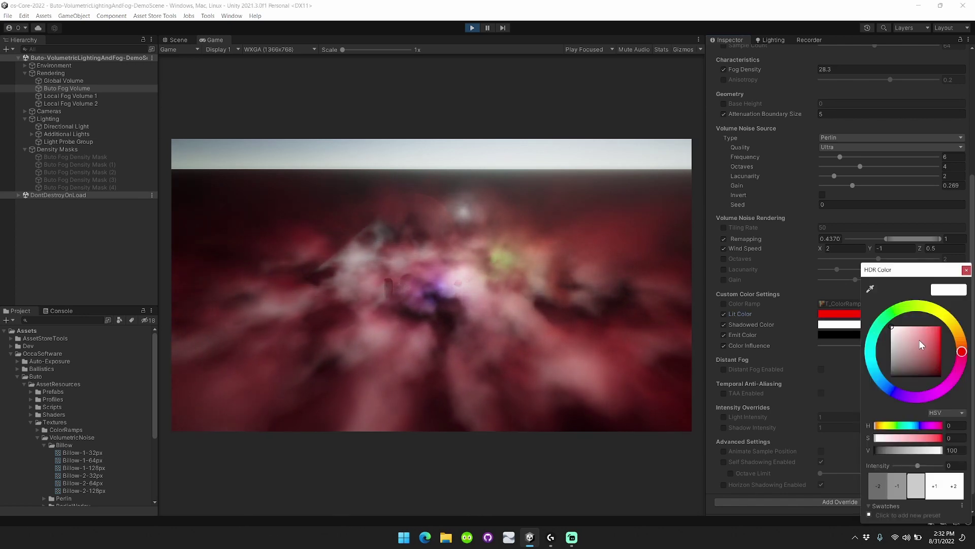
drag(919, 340, 943, 326)
drag(908, 403, 881, 391)
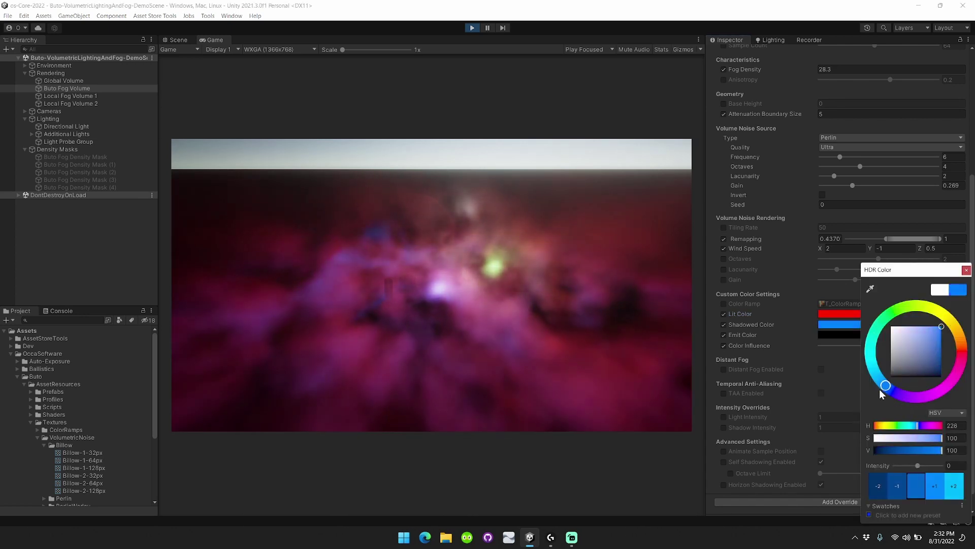
click(966, 270)
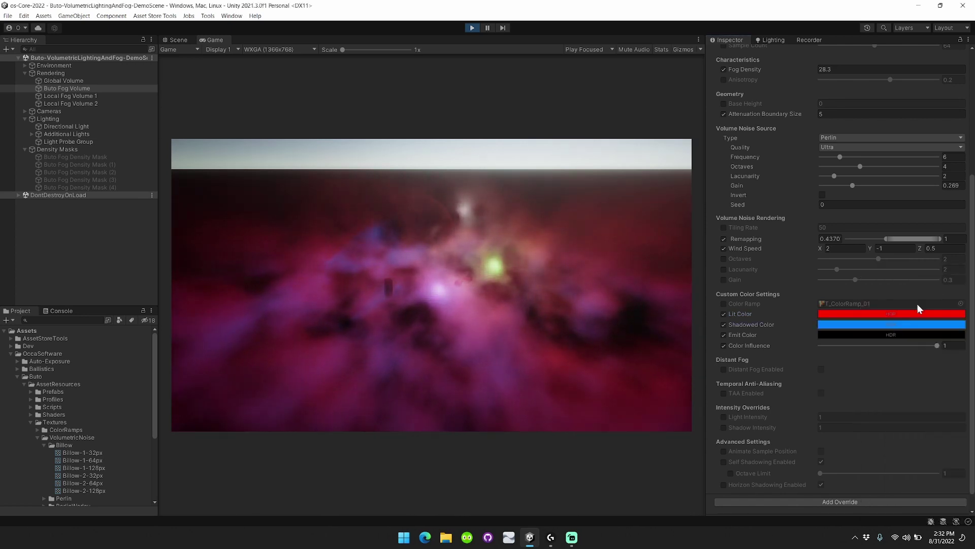
Dim the red Lit Color's intensity slightly and compare Color Influence at 0 and full
click(904, 314)
drag(923, 468, 917, 465)
click(966, 270)
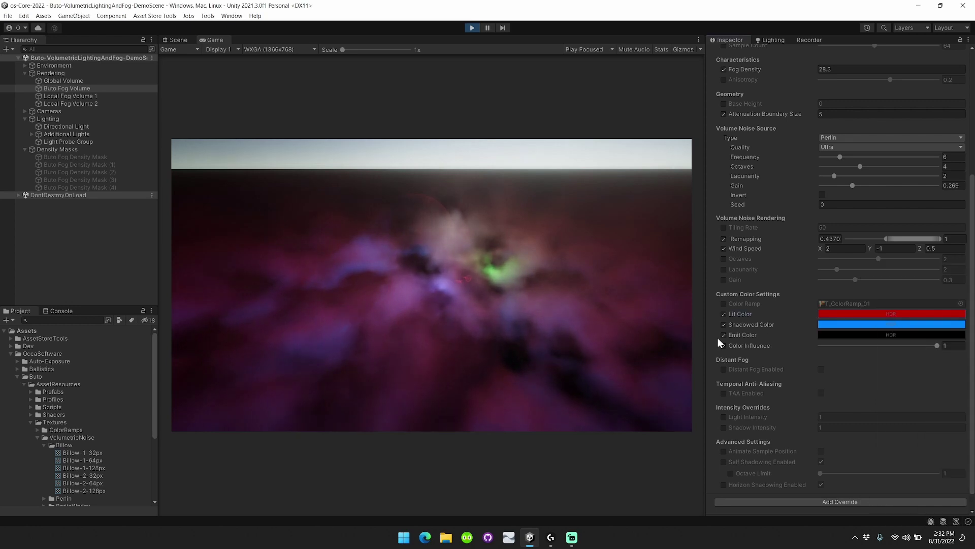
drag(892, 346, 800, 347)
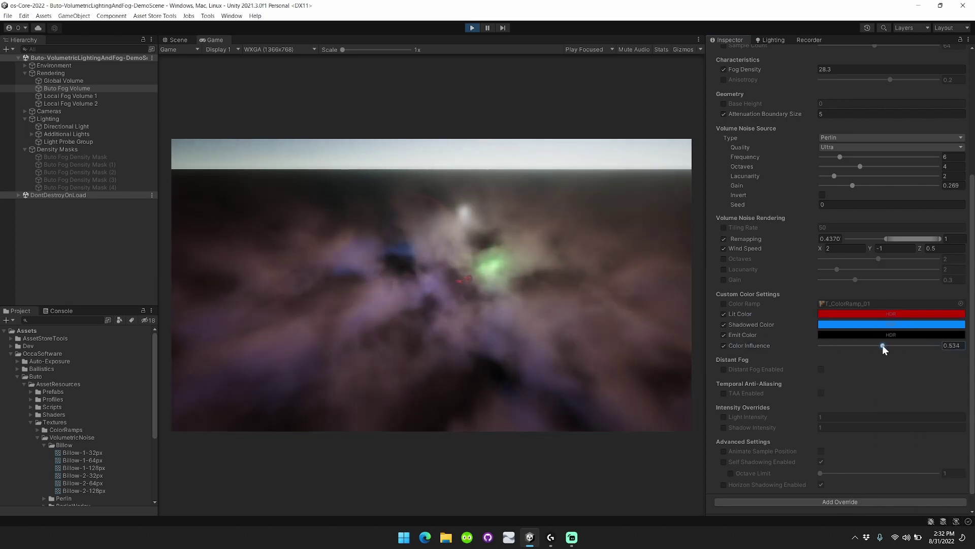
drag(883, 347, 938, 351)
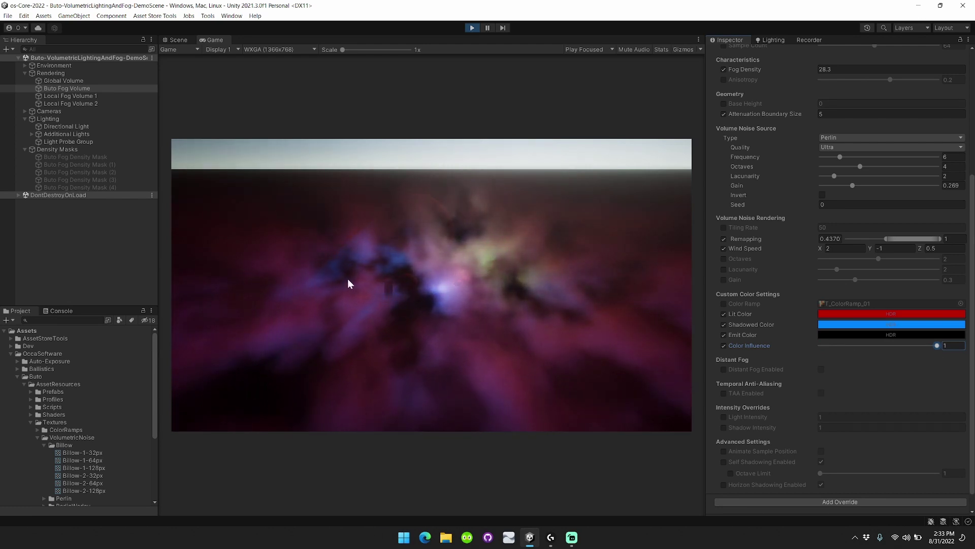
Set the Shadowed Color to pale lavender purple (hue 252) and the Lit Color to golden orange
click(908, 324)
drag(878, 381, 901, 392)
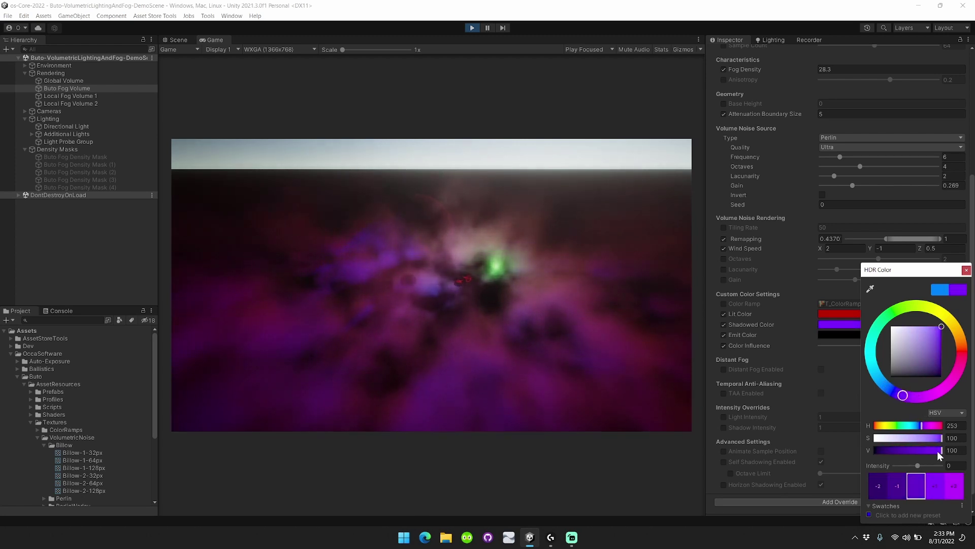
drag(941, 438, 901, 449)
click(966, 269)
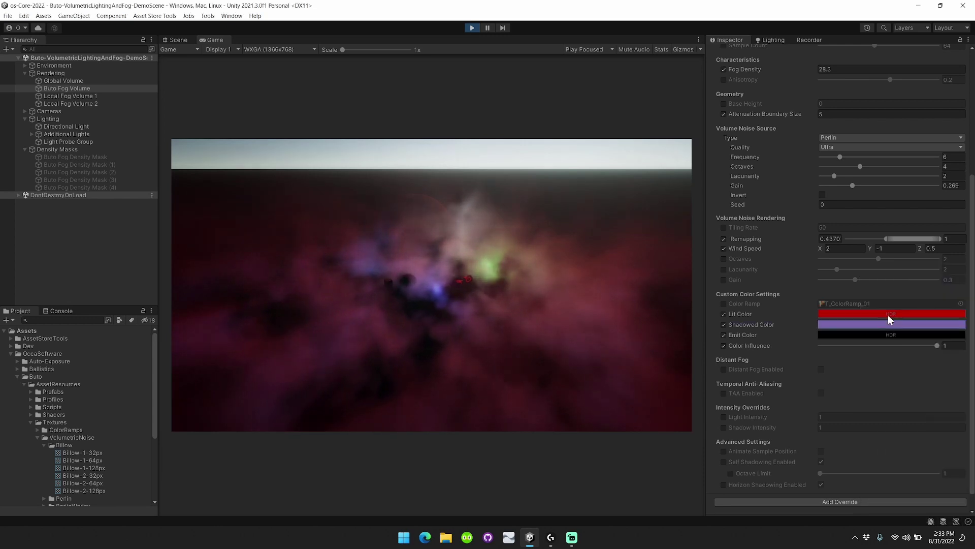
click(888, 314)
drag(961, 350, 940, 333)
click(966, 270)
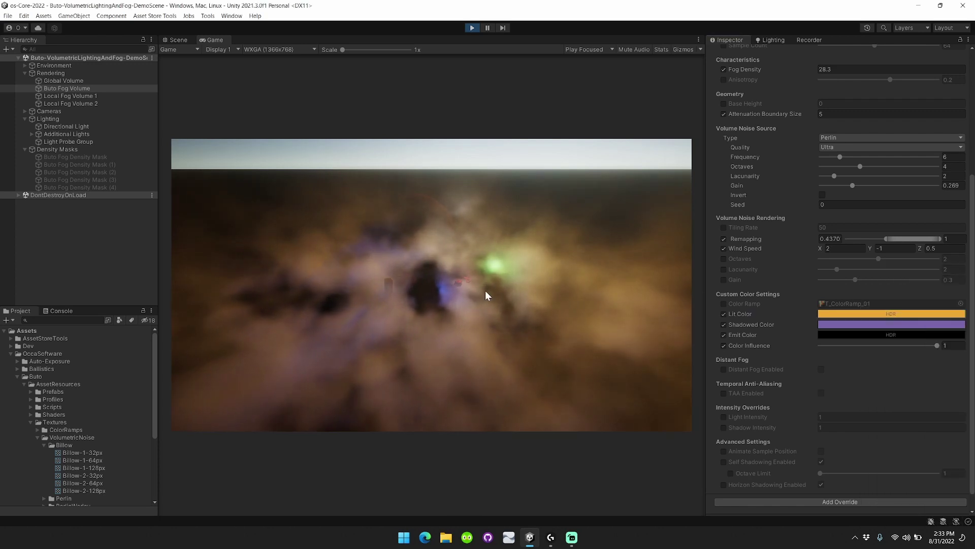
View the fog in the Scene view and try a black Shadowed Color for comparison
click(178, 40)
right_drag(355, 193, 502, 209)
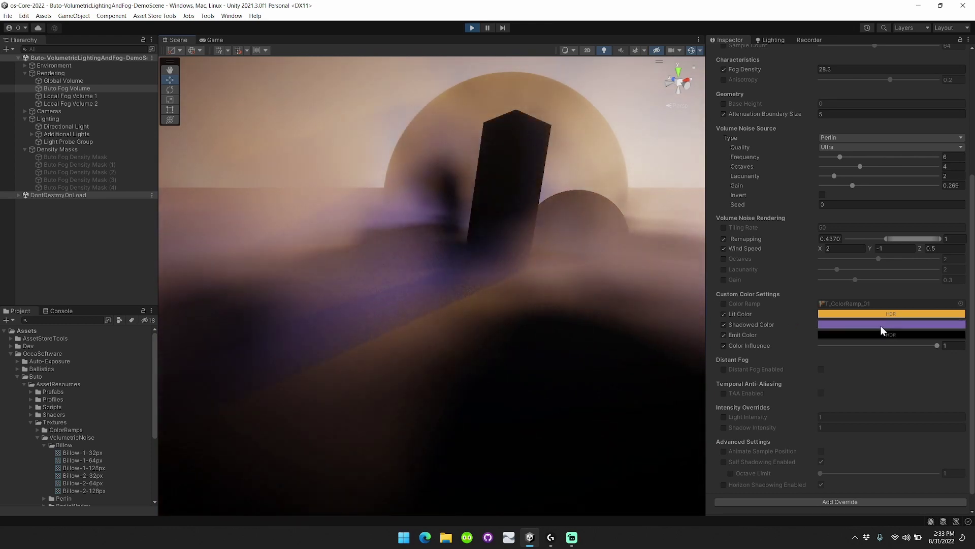
click(884, 325)
mouse_move(926, 346)
mouse_down()
mouse_move(922, 359)
mouse_move(849, 383)
mouse_up()
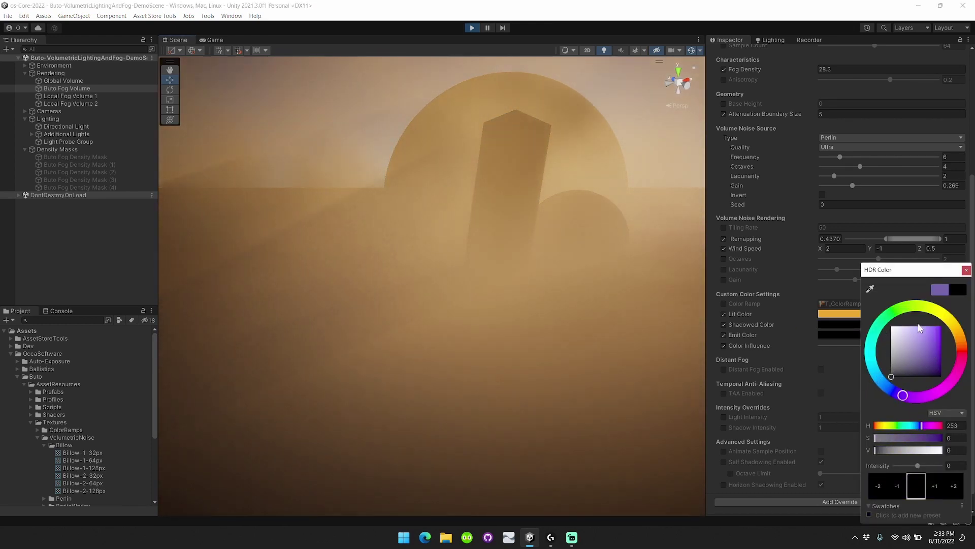
Set Color Influence to 0 so the fog returns to plain grey near the monolith
click(966, 270)
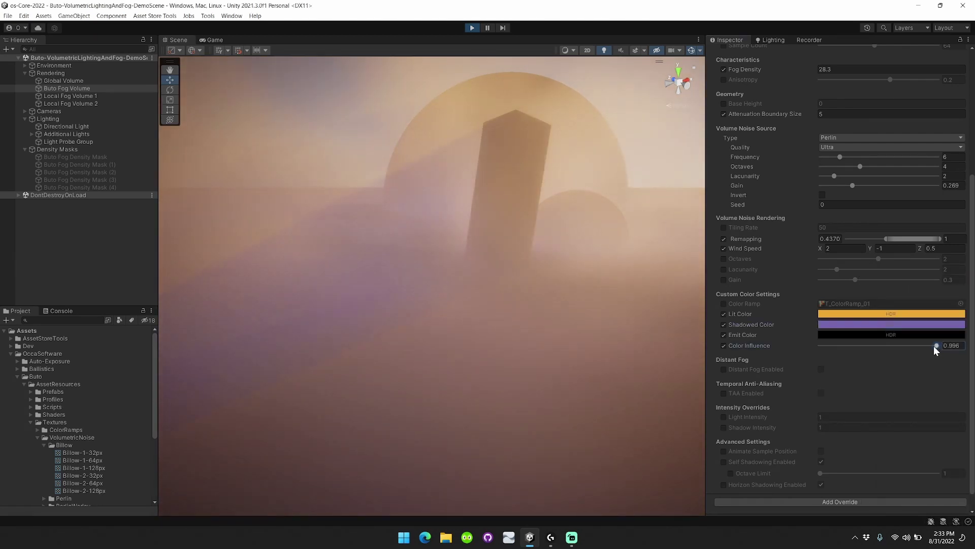
drag(931, 346, 787, 344)
right_drag(681, 322, 481, 261)
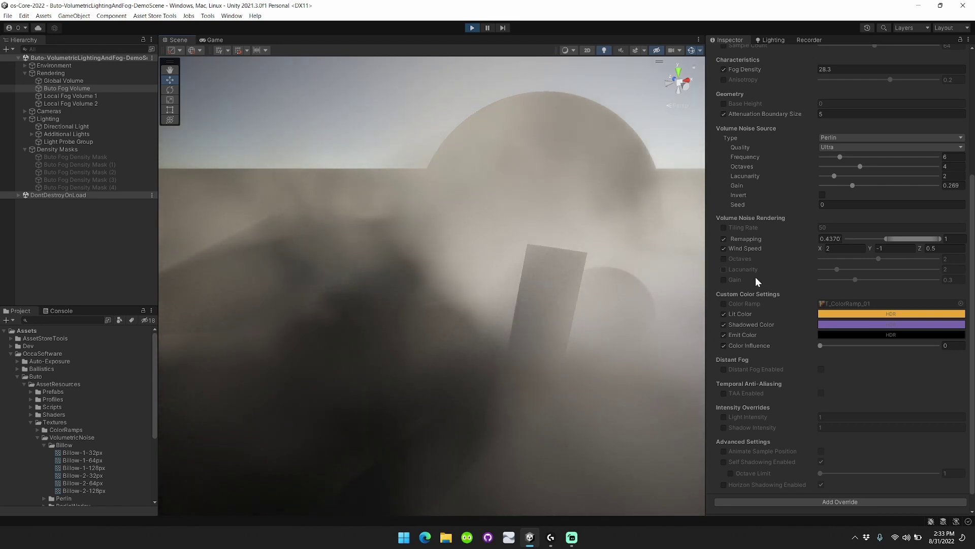
Raise Color Influence to 1 and set Emit Color to bright HDR red, making the clouds glow
drag(821, 345, 952, 350)
click(860, 333)
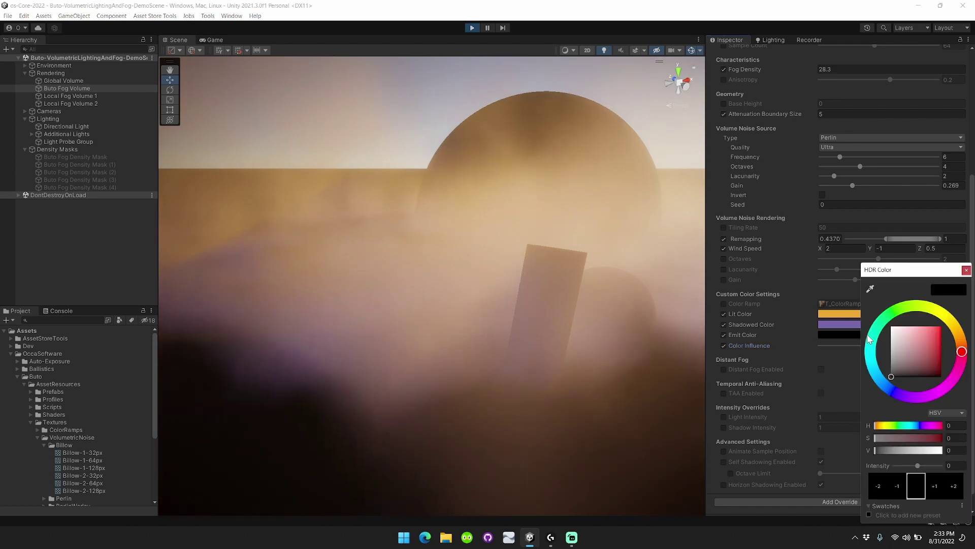
click(904, 361)
drag(905, 361, 943, 326)
right_drag(584, 274, 609, 269)
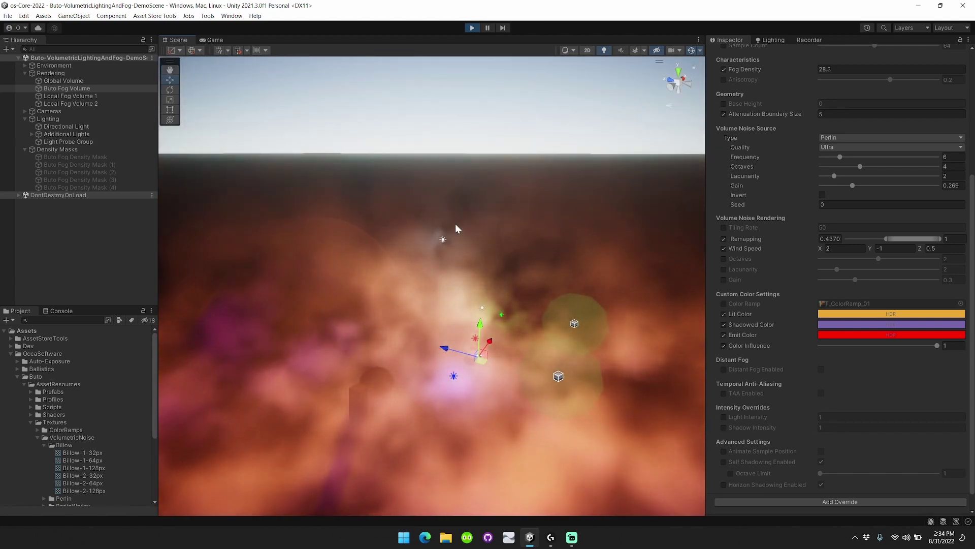
right_drag(442, 231, 445, 250)
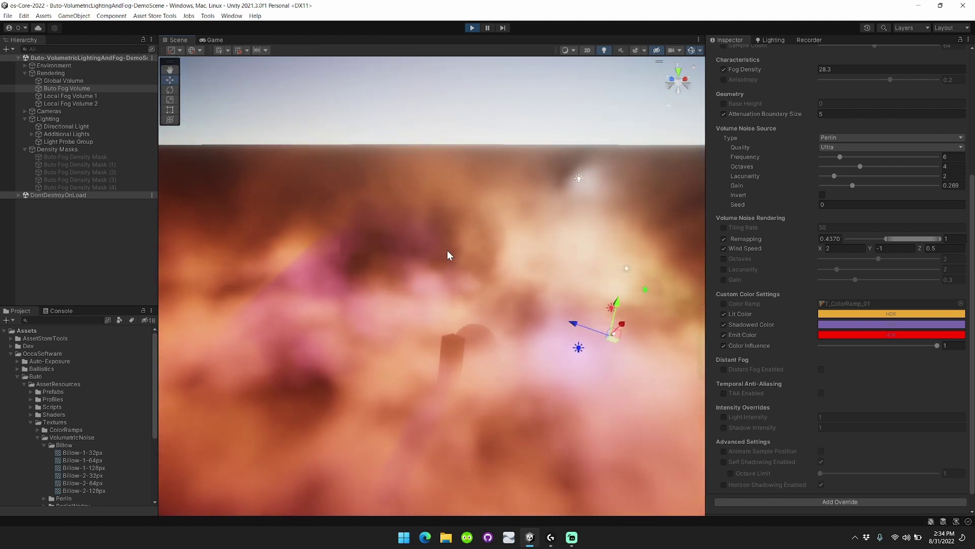